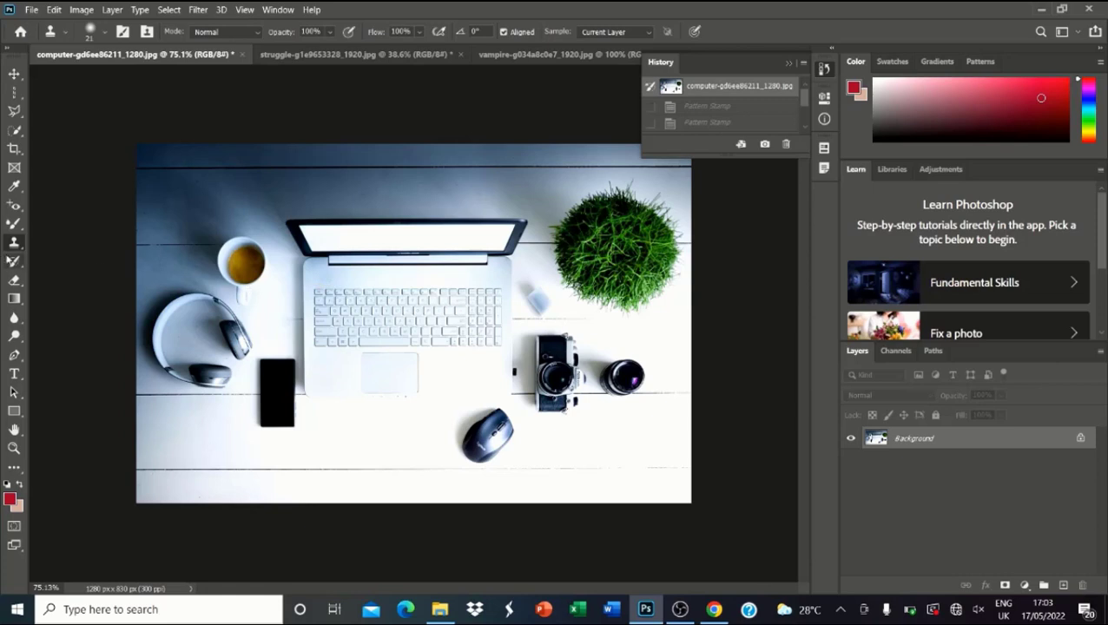
Activate the Clone Stamp tool and enlarge its brush to about 200 px to cover the coffee cup.
right_click(14, 242)
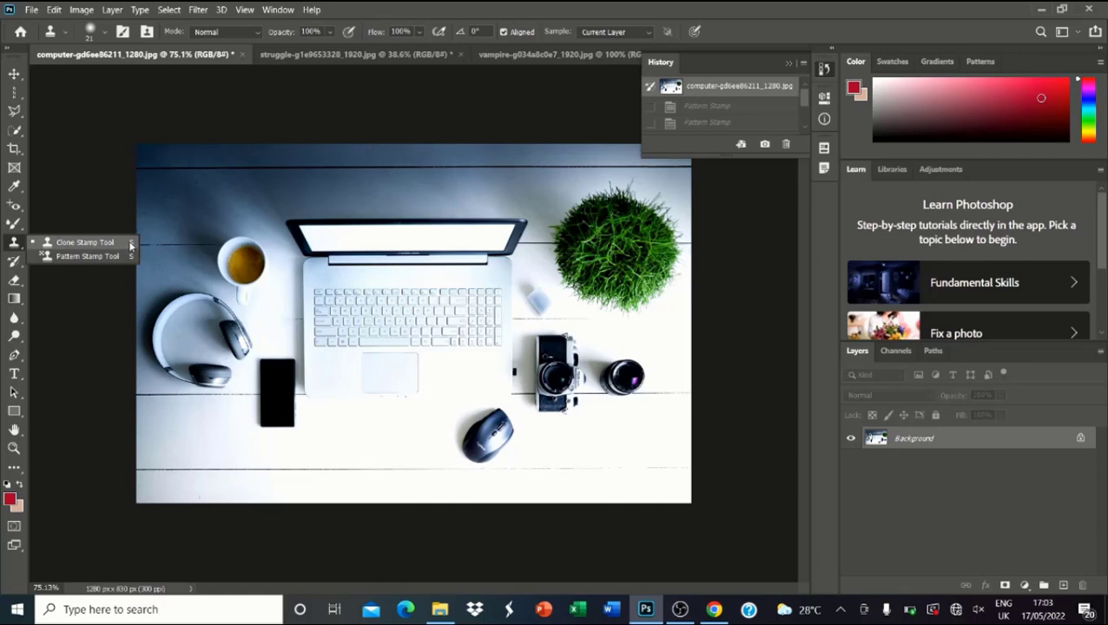
left_click(102, 247)
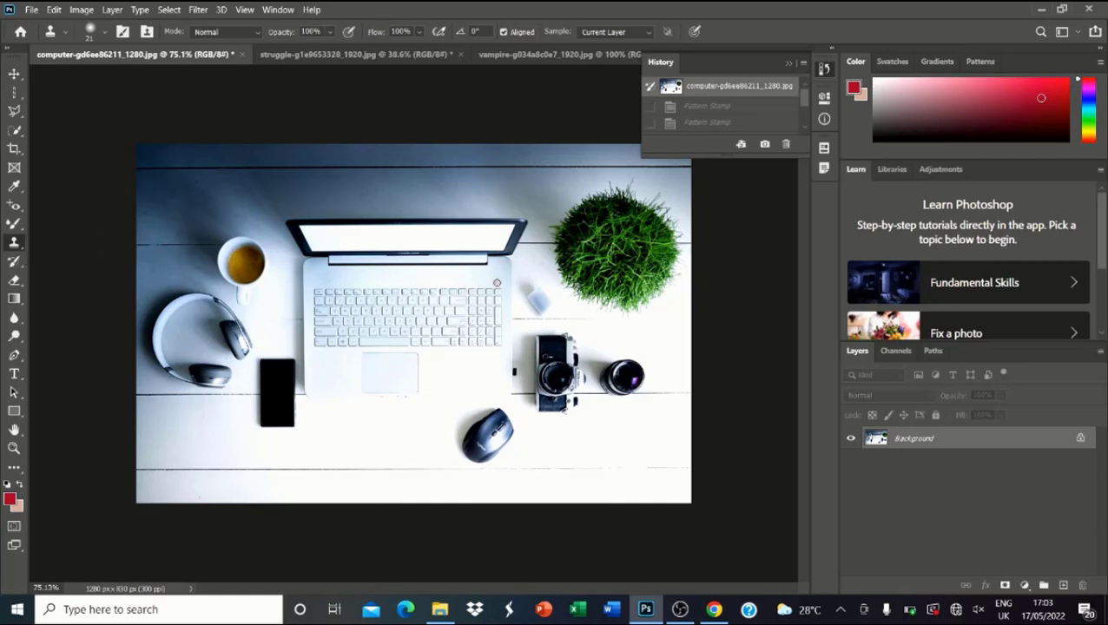
scroll(347, 258, "up", 3)
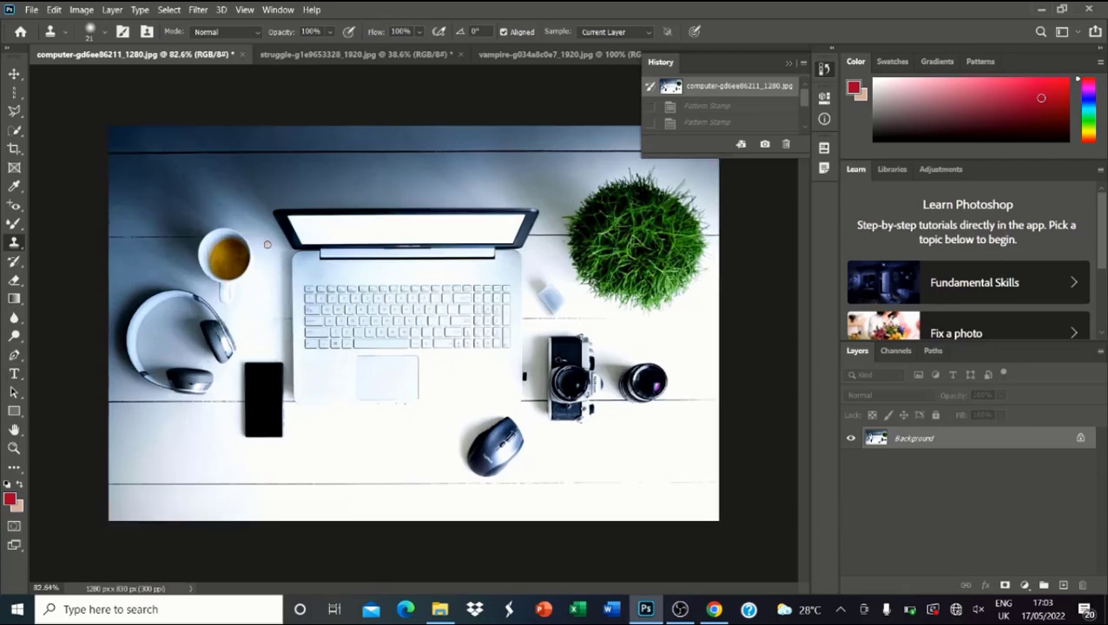
scroll(347, 258, "down", 3)
scroll(167, 206, "up", 4)
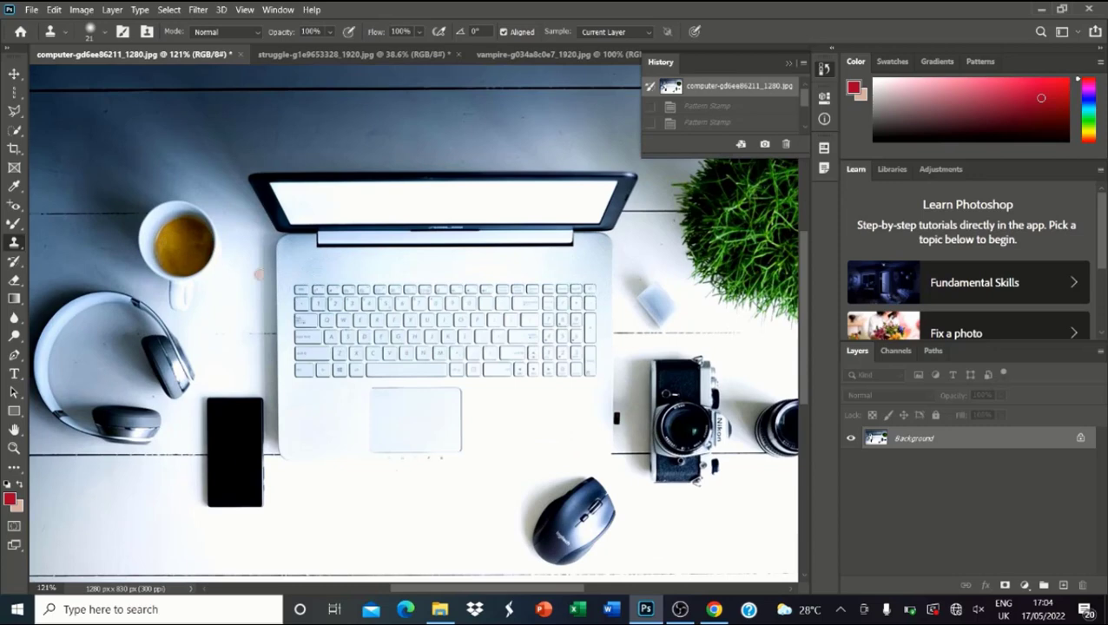
scroll(216, 263, "down", 4)
scroll(391, 318, "up", 1)
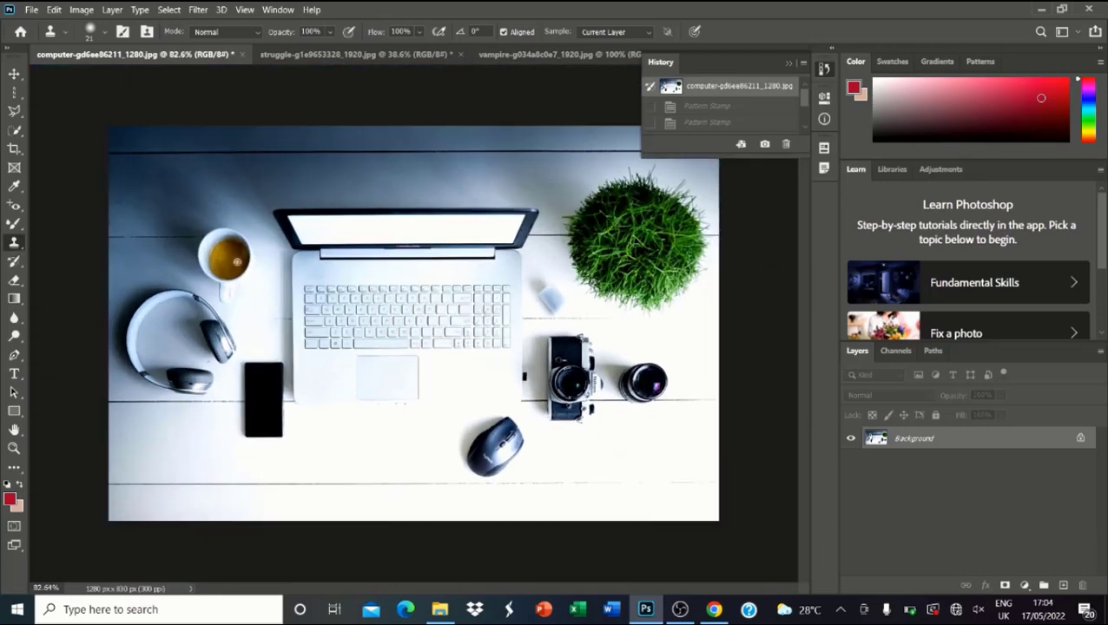
key("bracketright")
key("bracketright")
key("bracketright")
key("bracketright")
key("bracketright")
key("bracketright")
key("bracketright")
key("bracketright")
Try cloning the coffee cup onto the desk below the camera lens, and revert the image to its original history state.
left_click(219, 260, "alt")
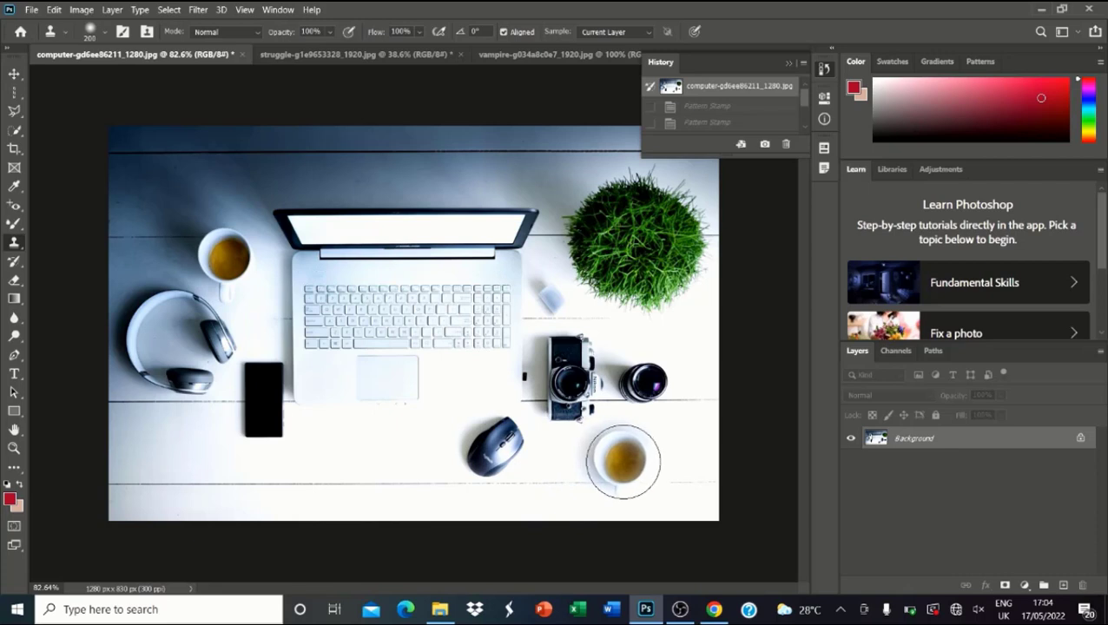
left_click(625, 467)
left_click(628, 472)
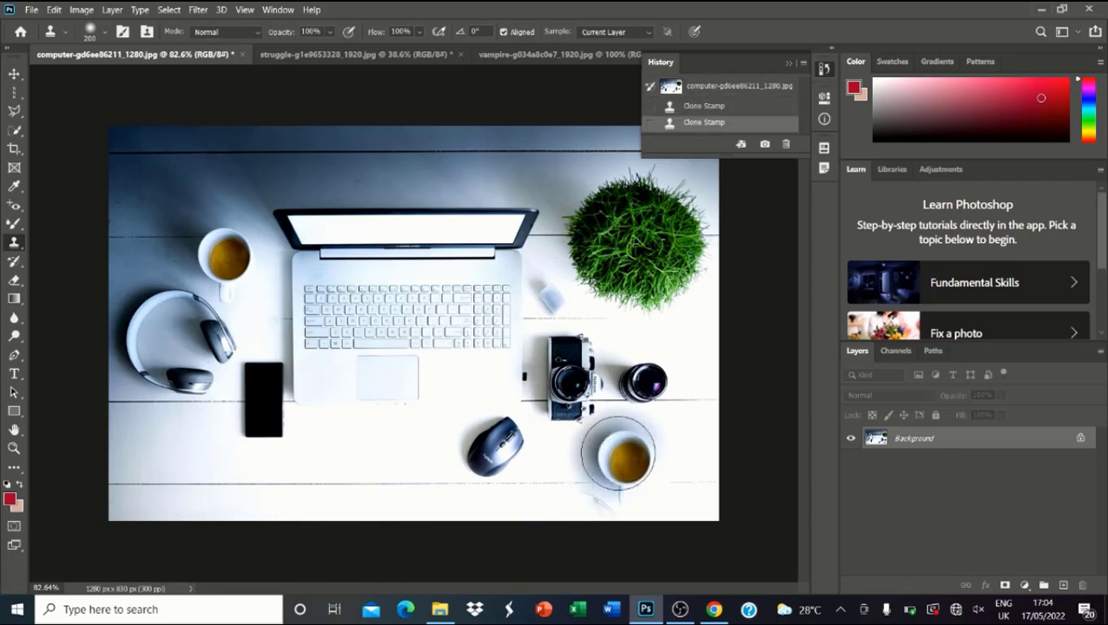
left_click(620, 458)
left_click(626, 476)
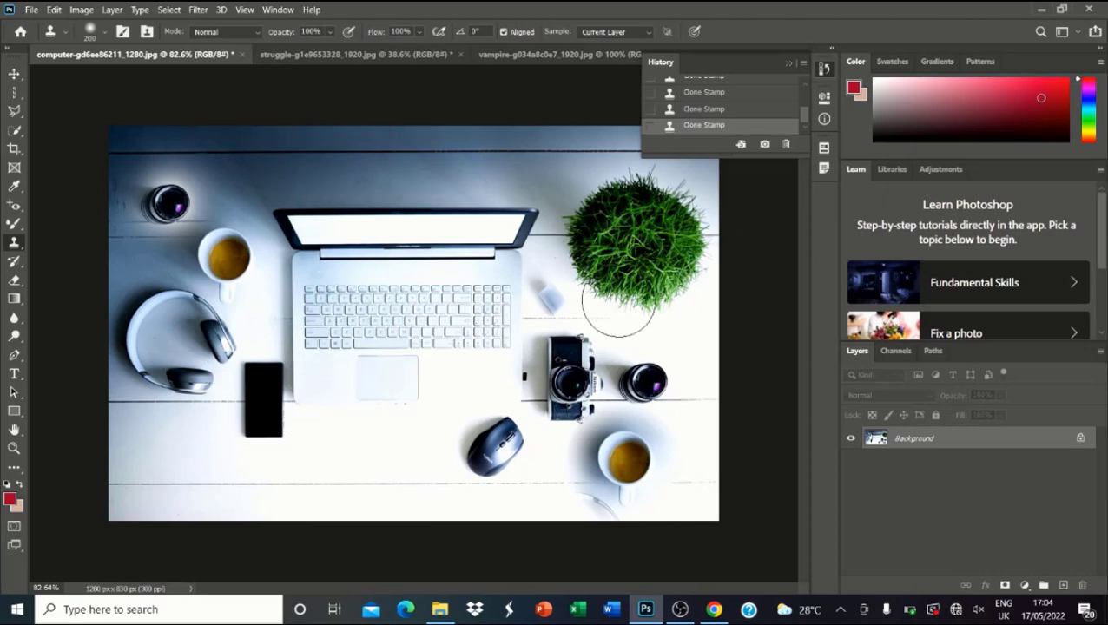
scroll(733, 107, "up", 5)
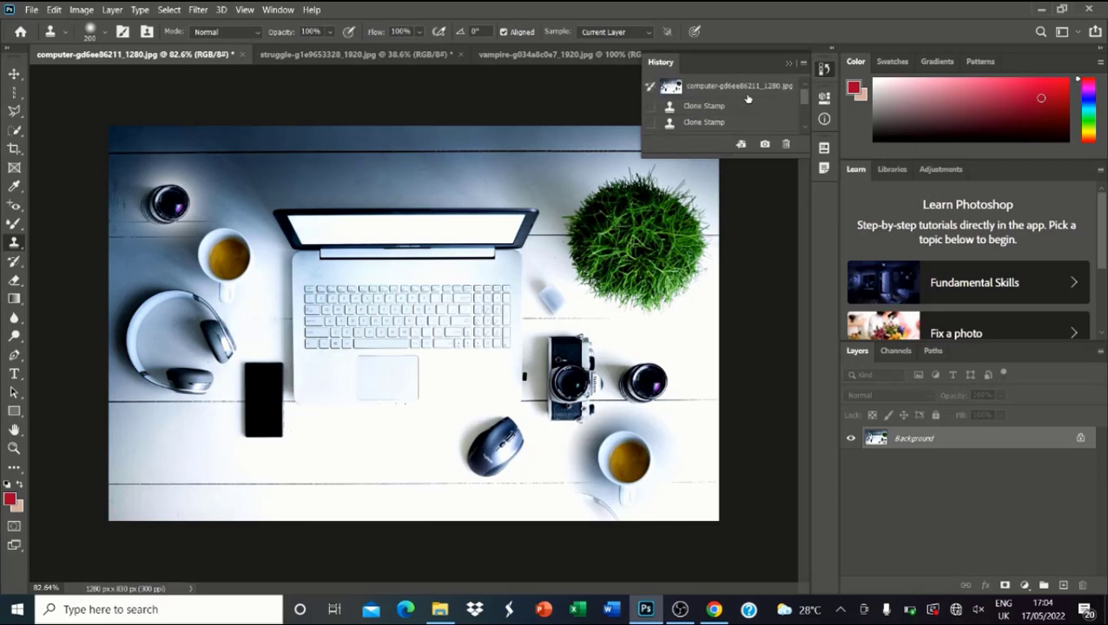
left_click(699, 92)
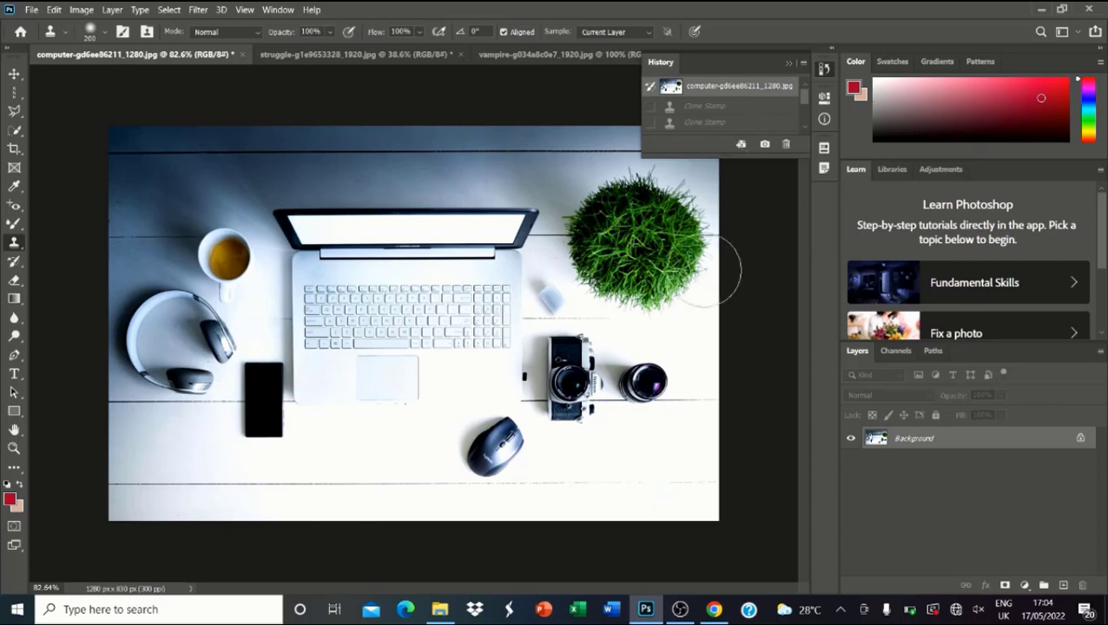
Add a new empty layer above the background and set the Clone Stamp to sample All Layers.
left_click(1062, 585)
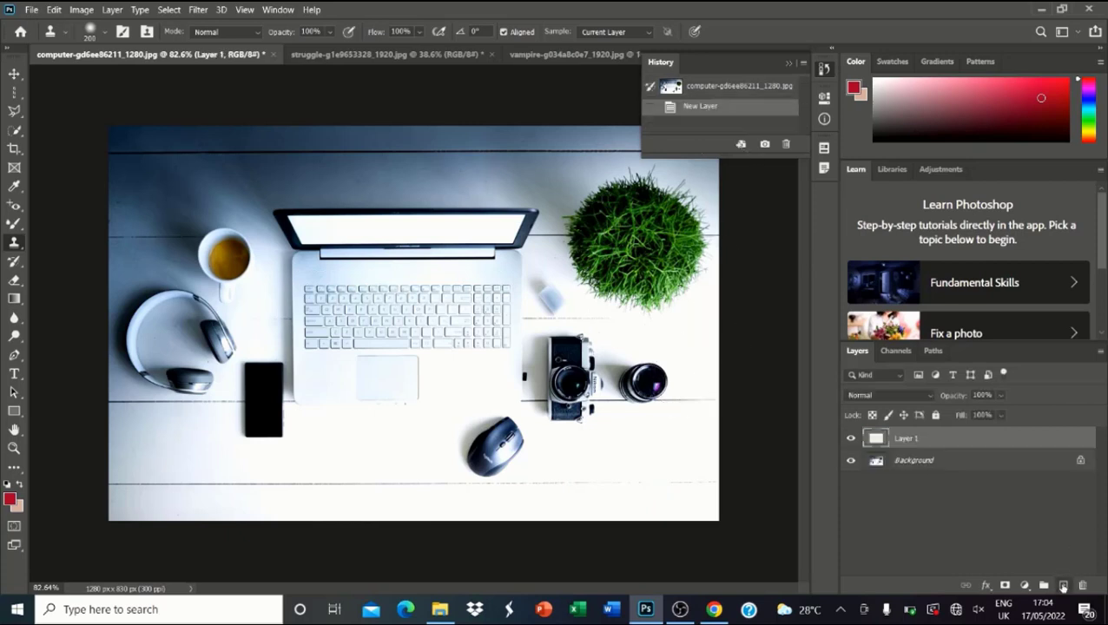
left_click(608, 31)
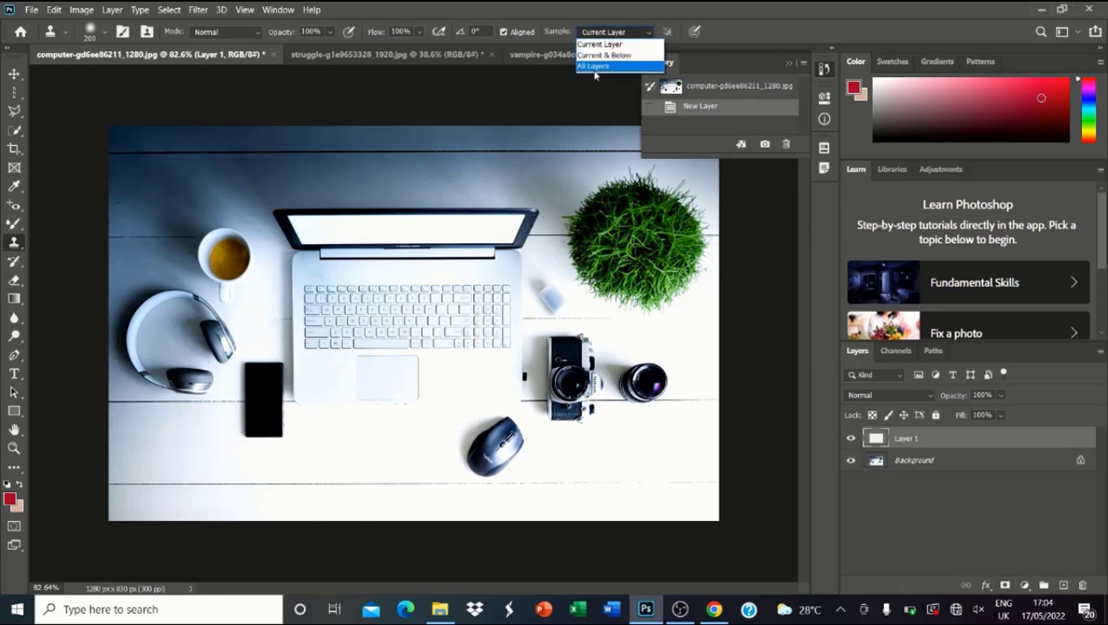
left_click(594, 67)
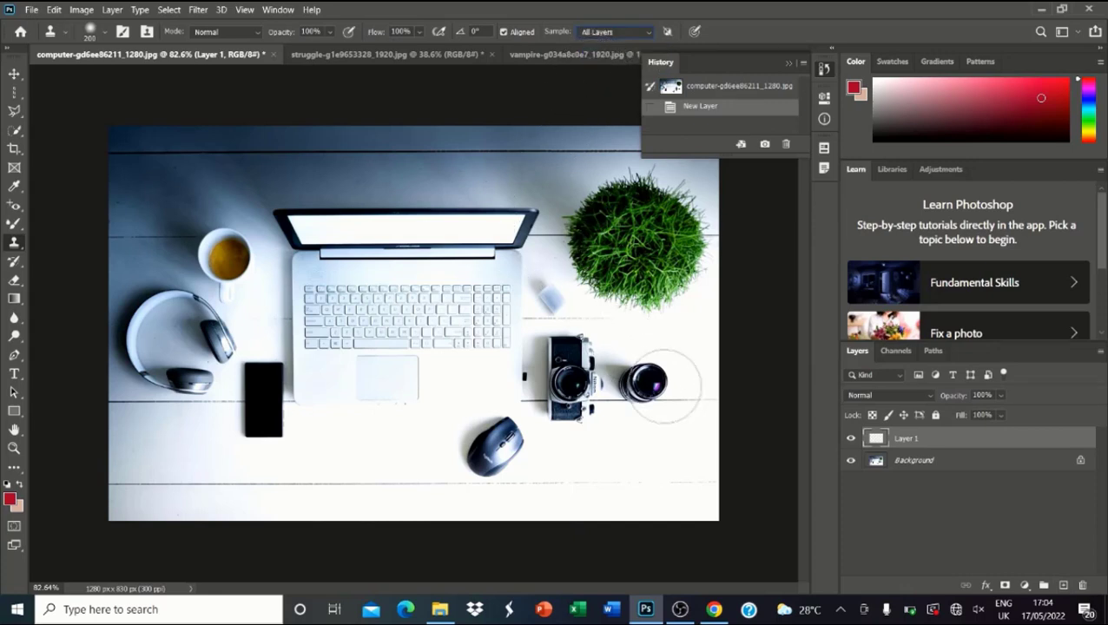
Clone the round camera lens onto the desk area above the coffee cup.
left_click(642, 381, "alt")
left_click_drag(170, 182, 173, 185)
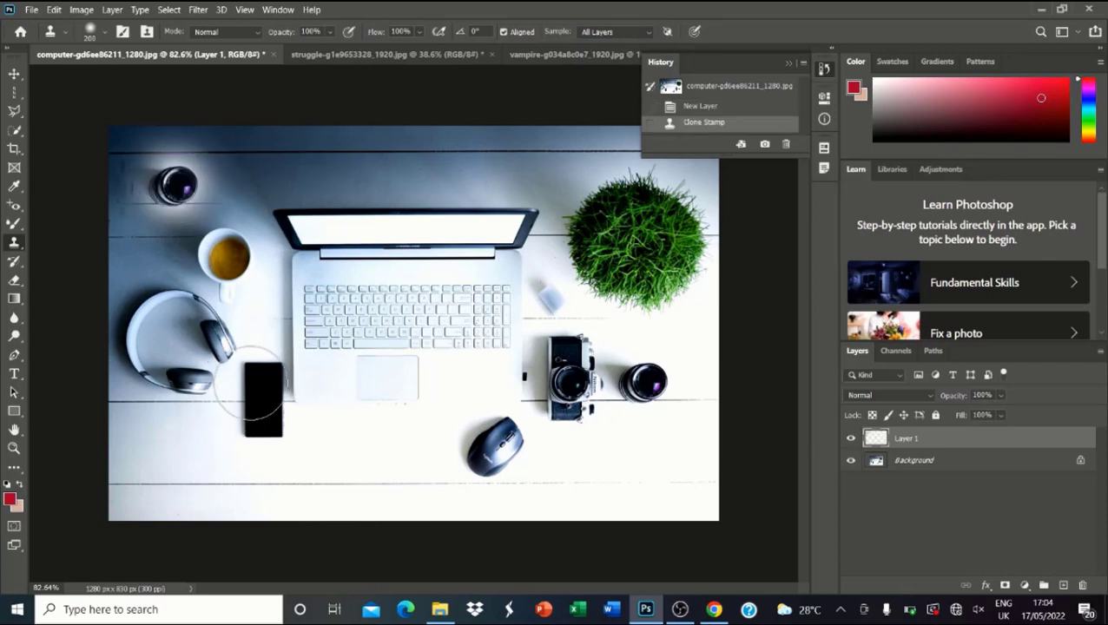
Reduce the brush to about 100 px and clone the black phone into the lower-right corner of the desk.
key("bracketleft")
key("bracketleft")
key("bracketleft")
key("bracketleft")
key("bracketleft")
key("bracketleft")
key("bracketleft")
key("bracketleft")
key("bracketleft")
key("bracketleft")
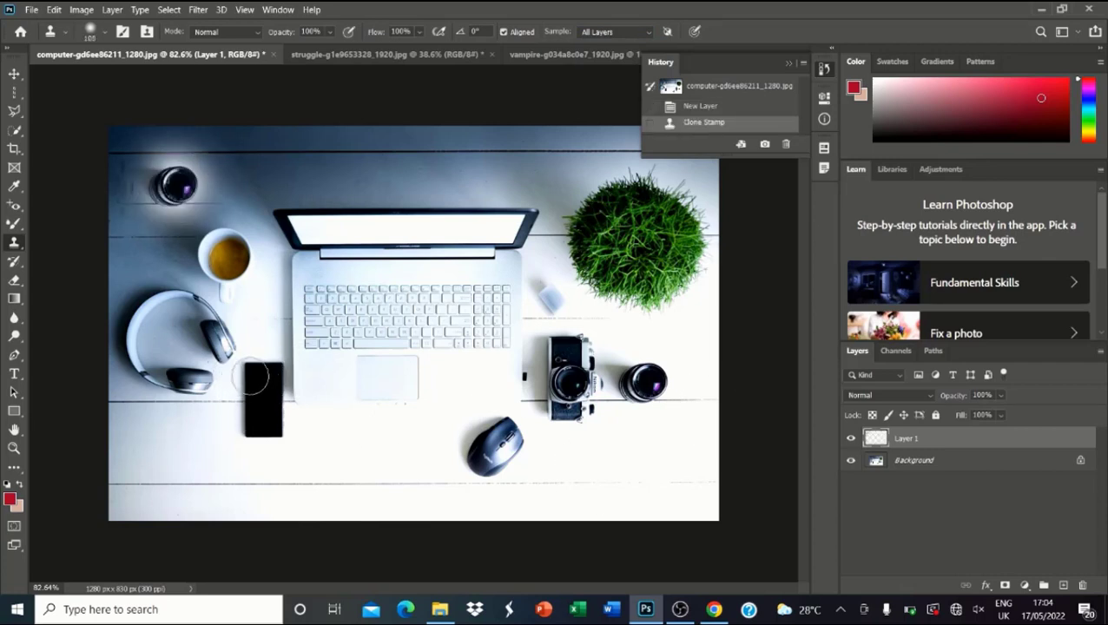
left_click(249, 368, "alt")
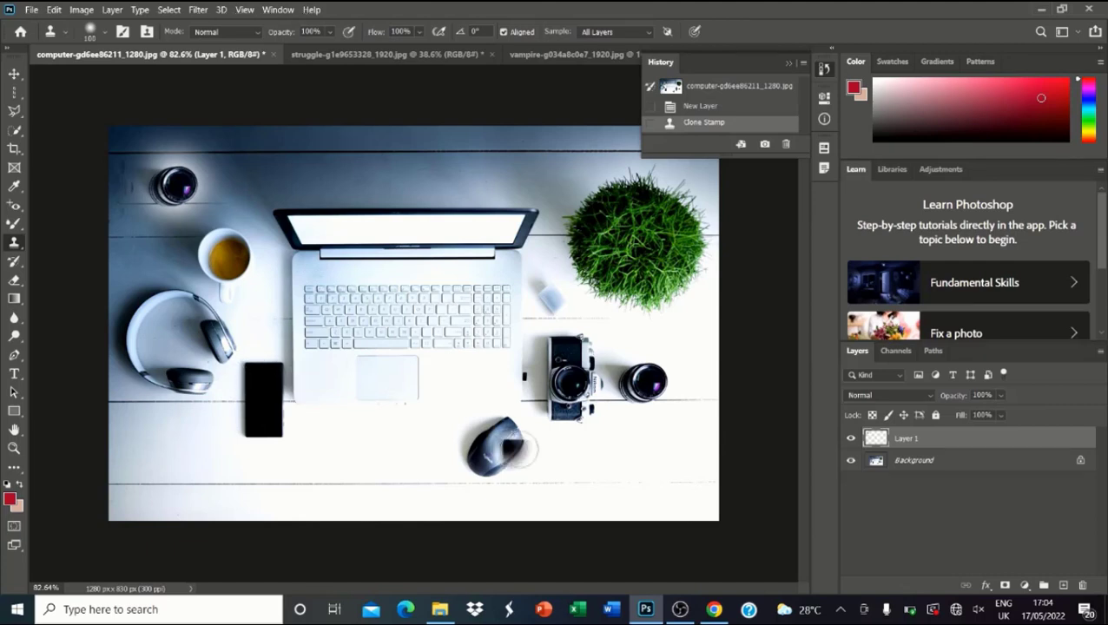
mouse_move(640, 455)
left_mouse_down()
mouse_move(655, 512)
mouse_move(660, 458)
mouse_move(638, 514)
mouse_move(655, 503)
mouse_move(640, 512)
left_mouse_up()
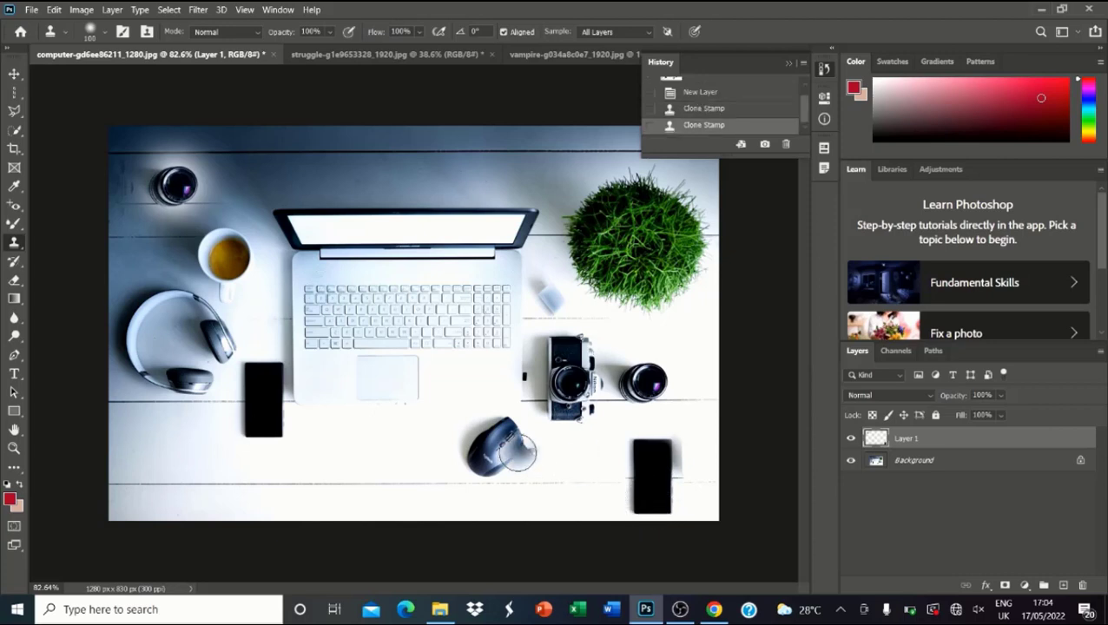
Clone the computer mouse onto the desk between the original phone and the original mouse.
left_click_drag(496, 444, 501, 462)
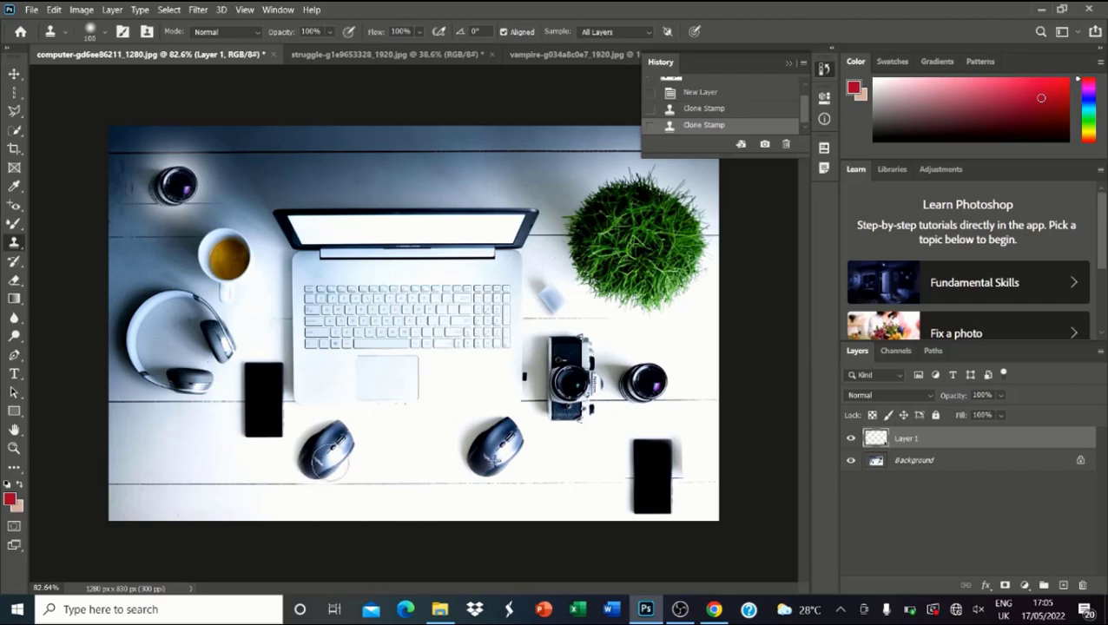
left_click(380, 452)
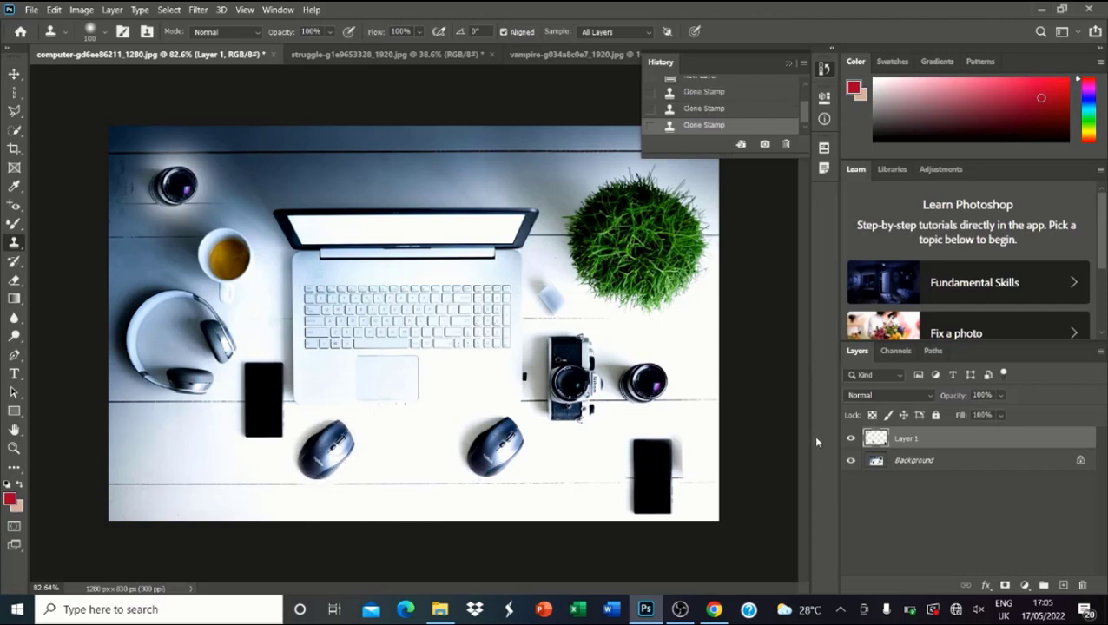
Toggle the visibility of Layer 1 to compare the photo with and without the cloned objects.
left_click(850, 439)
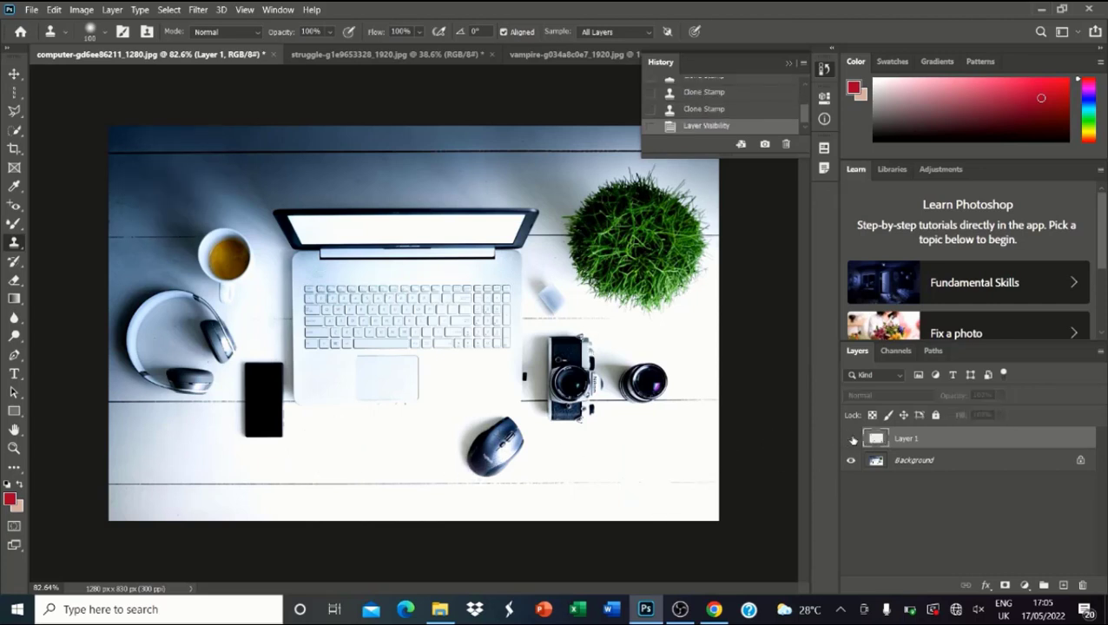
left_click(850, 438)
left_click(851, 438)
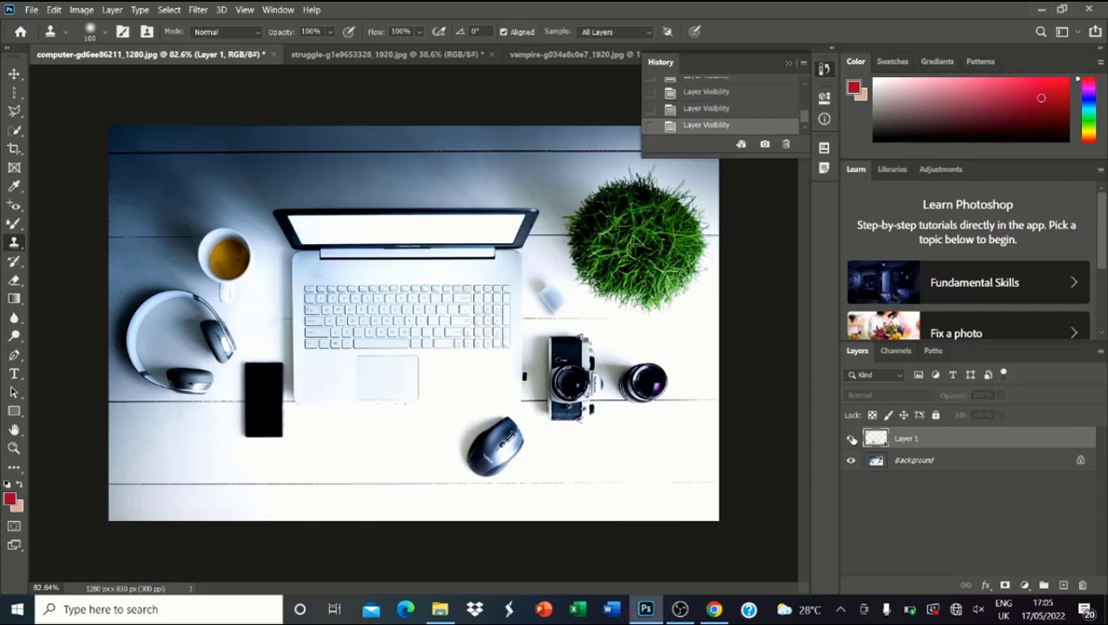
left_click(850, 438)
left_click(851, 438)
left_click(851, 438)
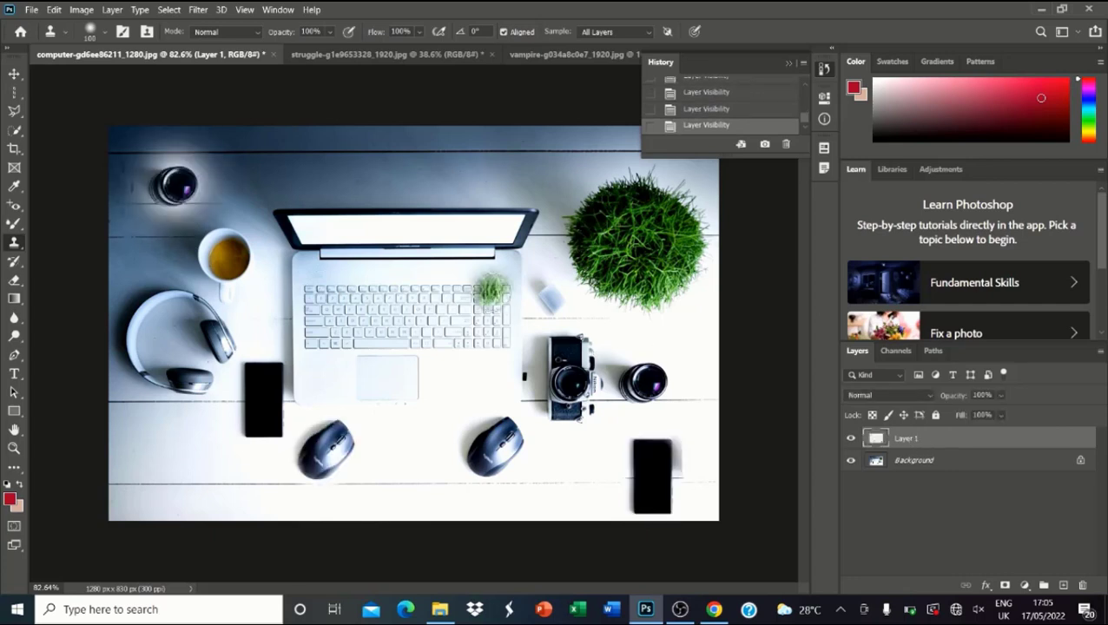
Hide Layer 1 and add a new empty layer for painting with the Pattern Stamp tool.
right_click(14, 243)
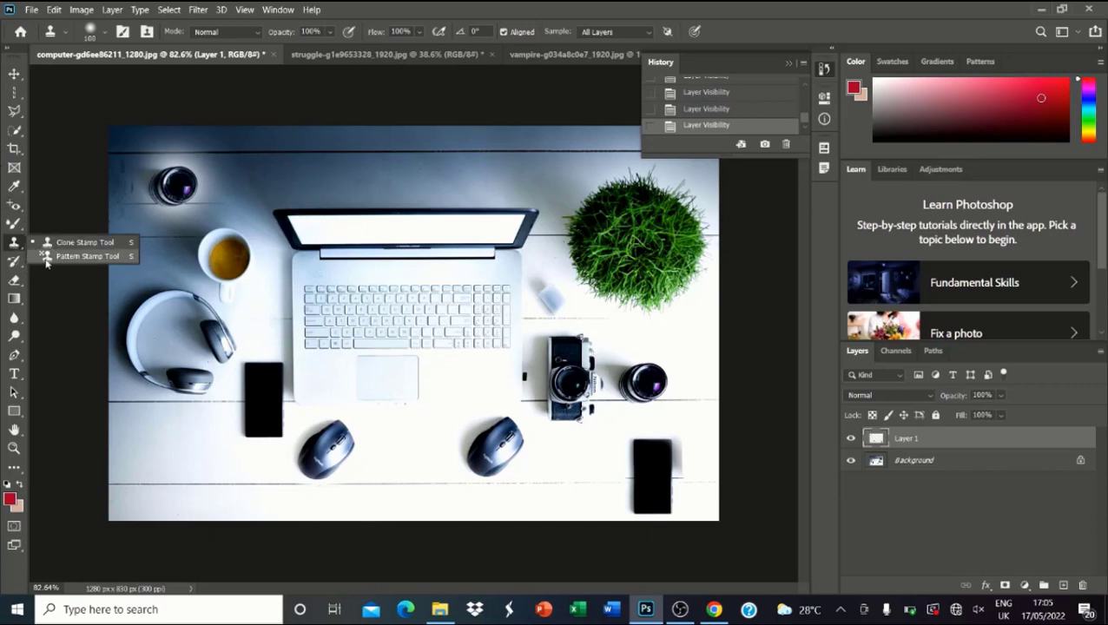
left_click(54, 256)
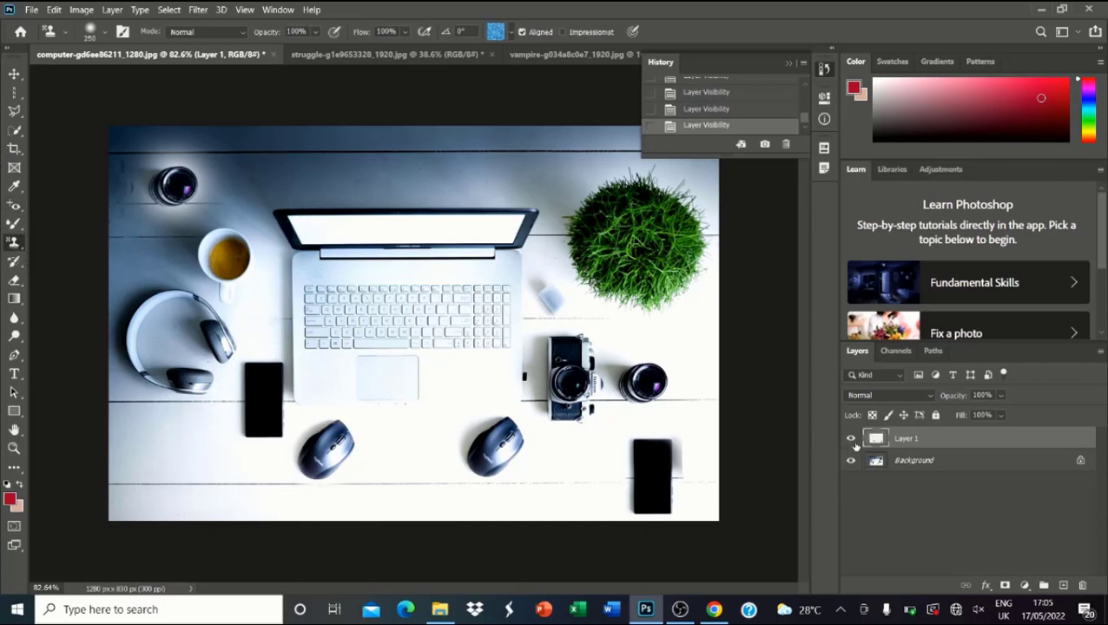
left_click(851, 439)
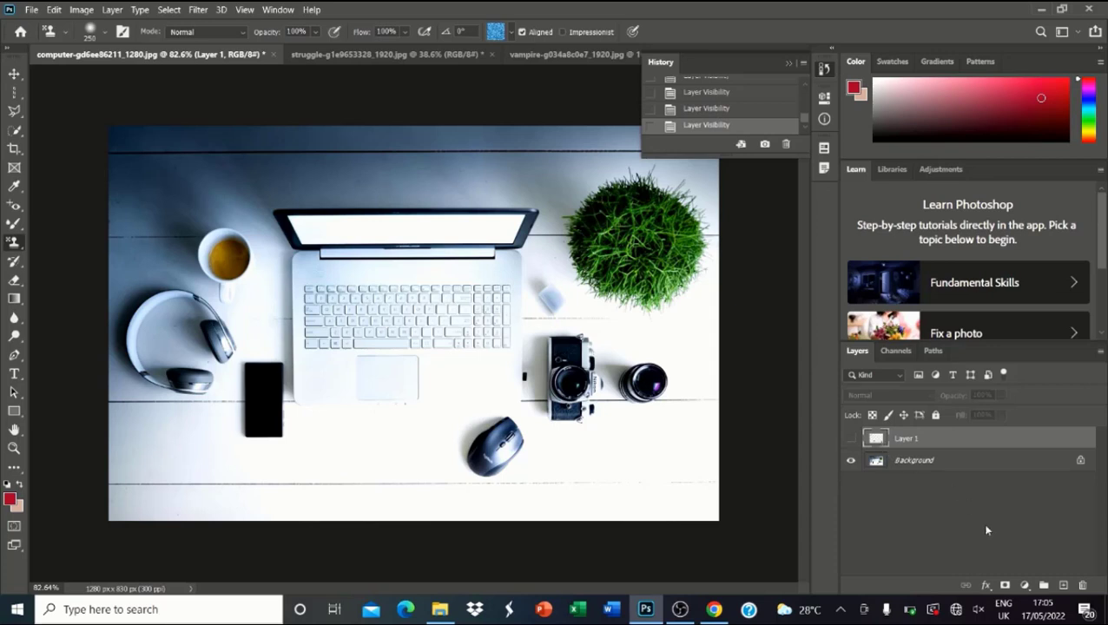
left_click(1062, 585)
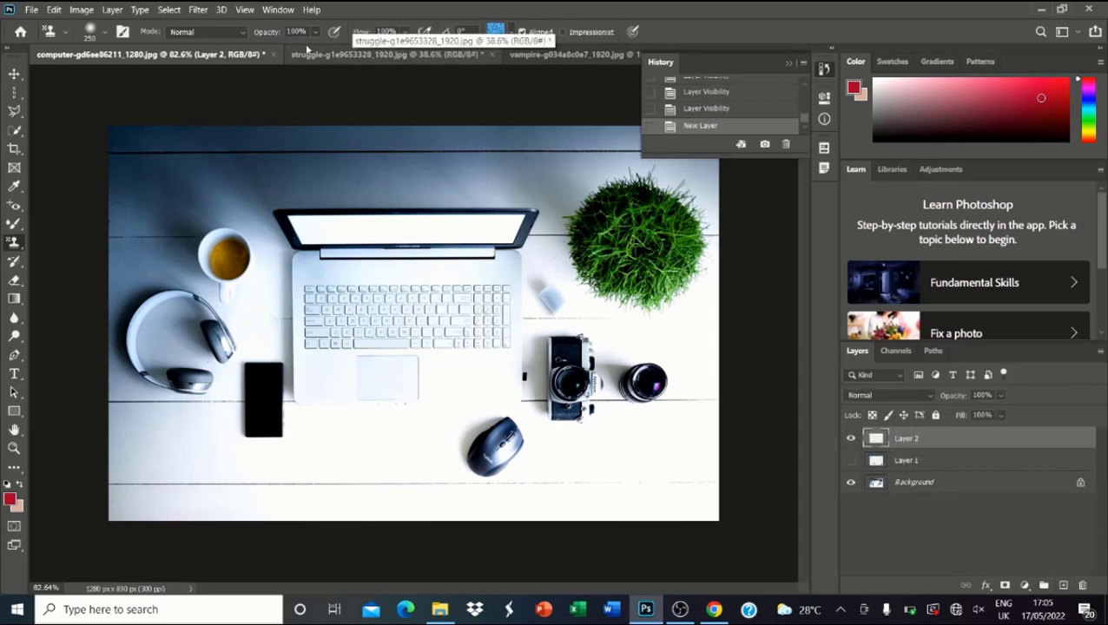
Choose the orange-brown dry grass pattern from the Grass set for the Pattern Stamp tool.
left_click(184, 32)
left_click(182, 32)
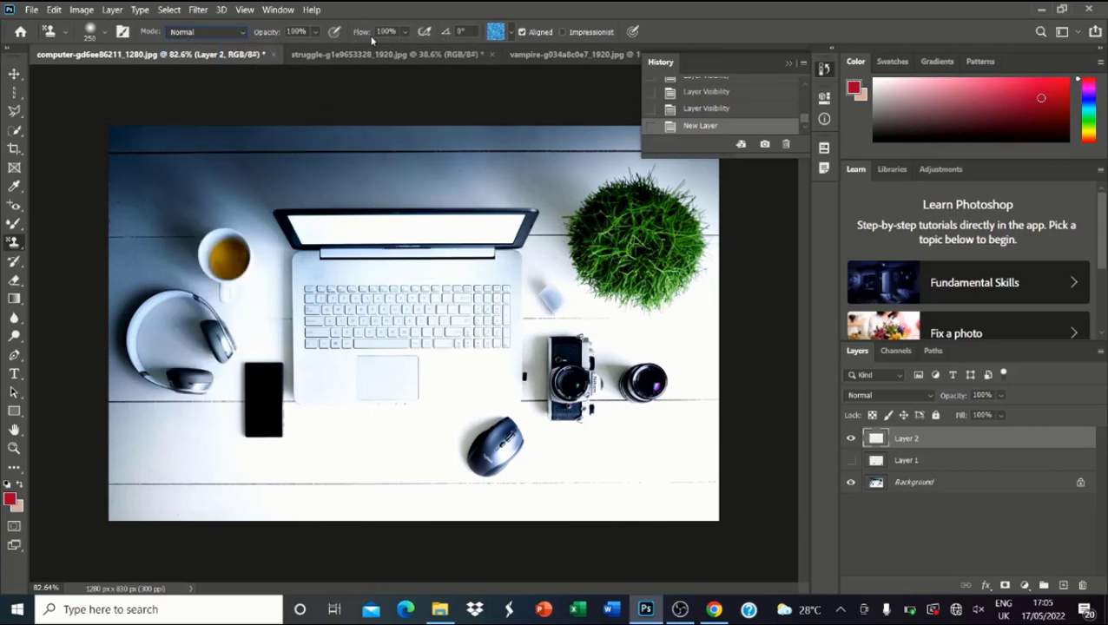
left_click(513, 32)
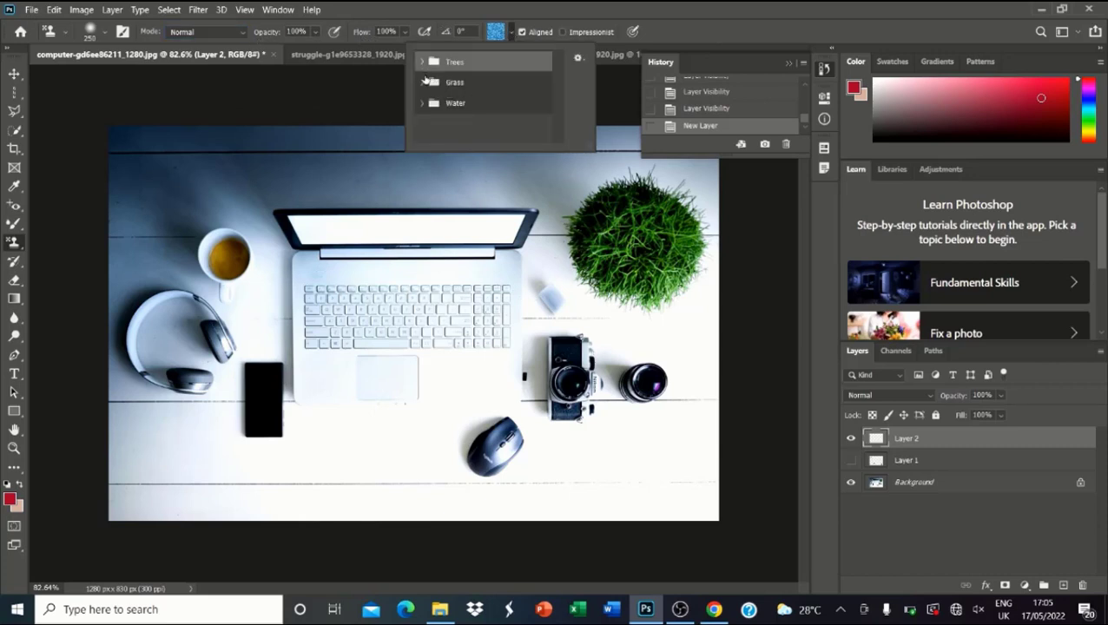
left_click(421, 83)
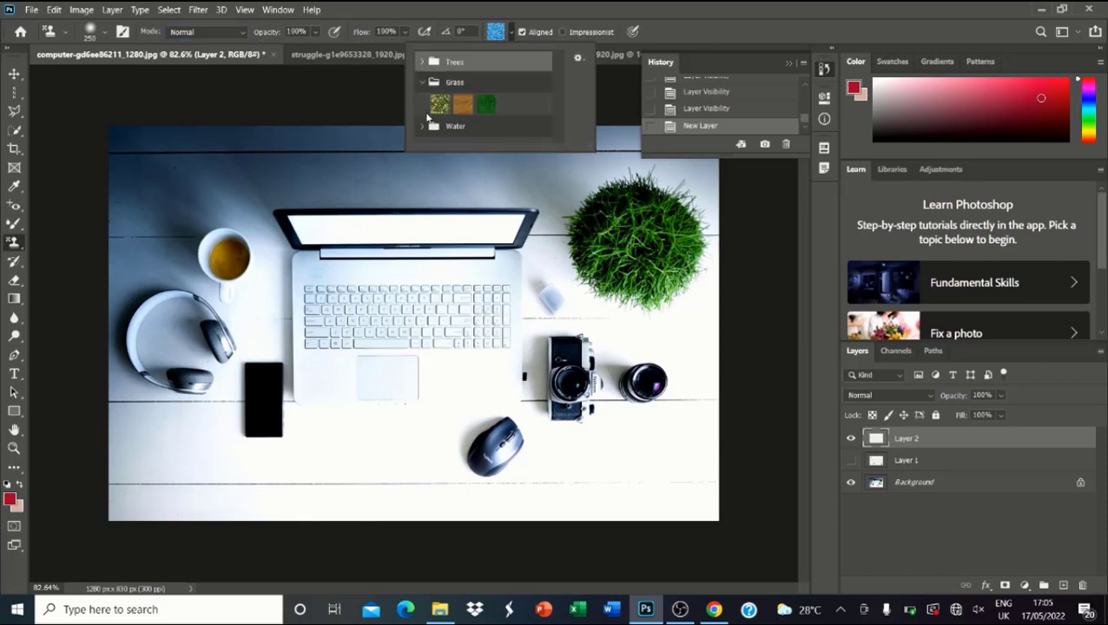
left_click(577, 60)
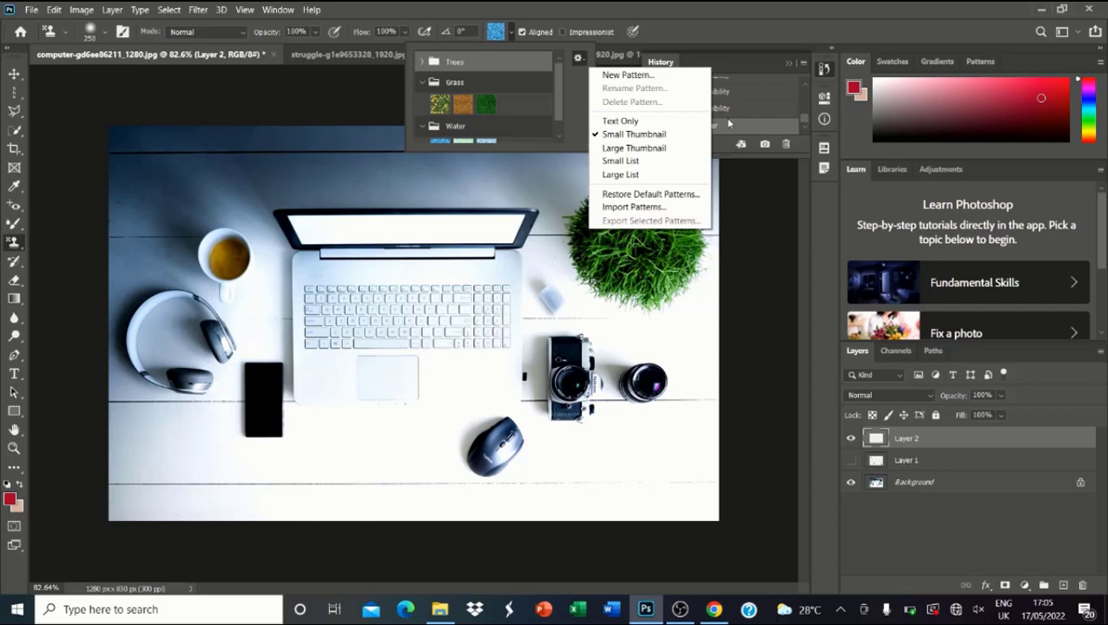
left_click(437, 103)
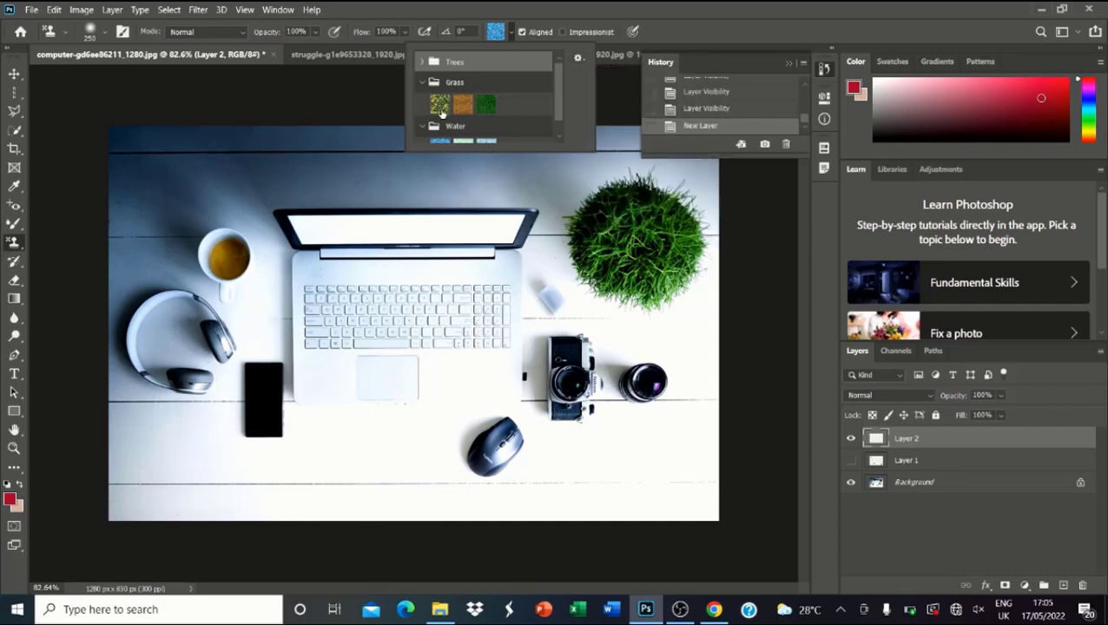
left_click(463, 104)
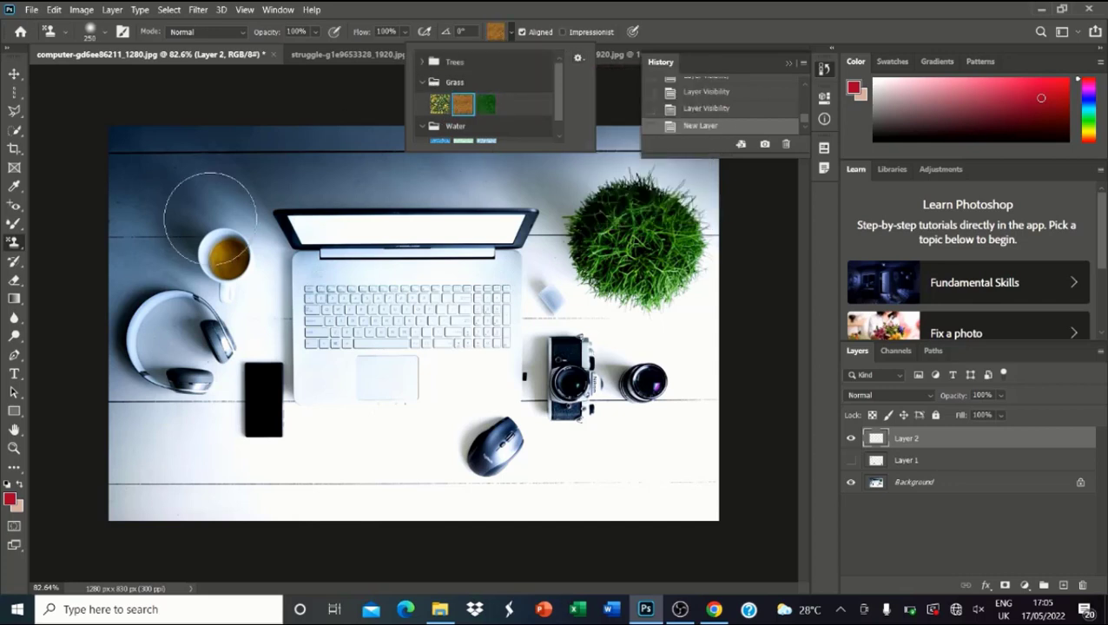
Paint dry grass patches in the photo's upper-left and lower-left corners and over the laptop keyboard.
mouse_move(191, 169)
left_mouse_down()
mouse_move(170, 188)
mouse_move(151, 166)
mouse_move(195, 160)
mouse_move(174, 178)
left_mouse_up()
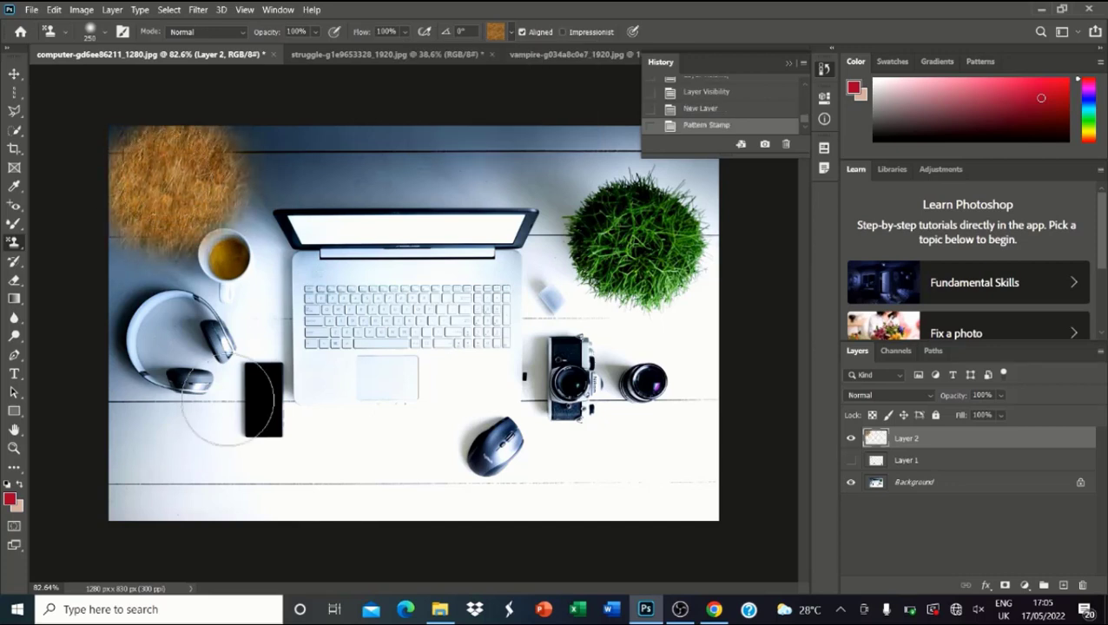
mouse_move(177, 430)
left_mouse_down()
mouse_move(158, 438)
mouse_move(178, 460)
left_mouse_up()
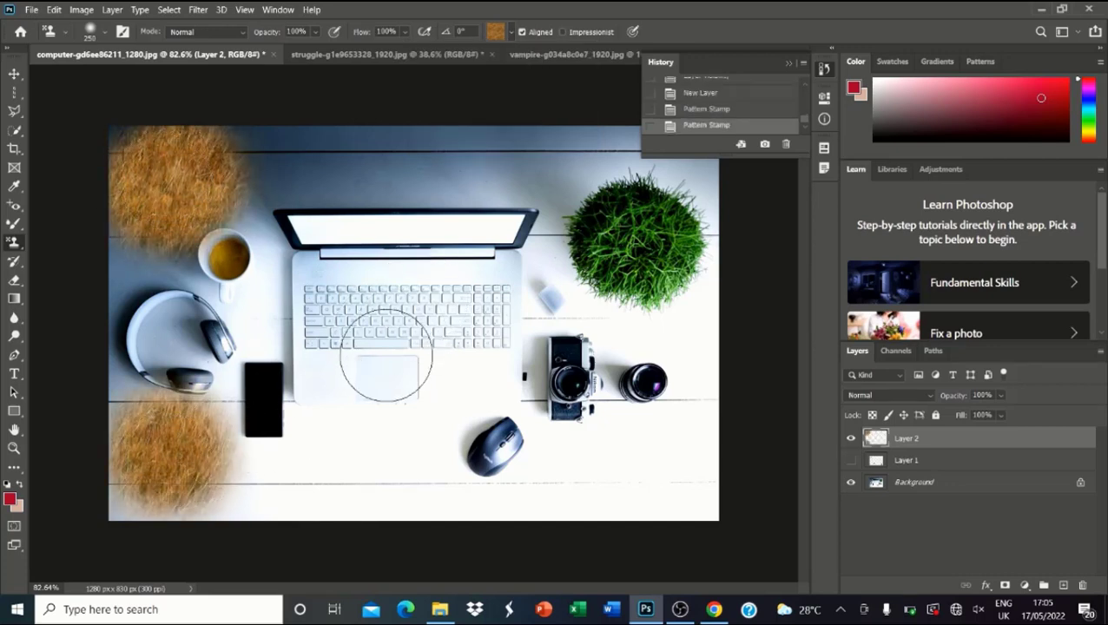
left_click_drag(383, 346, 408, 347)
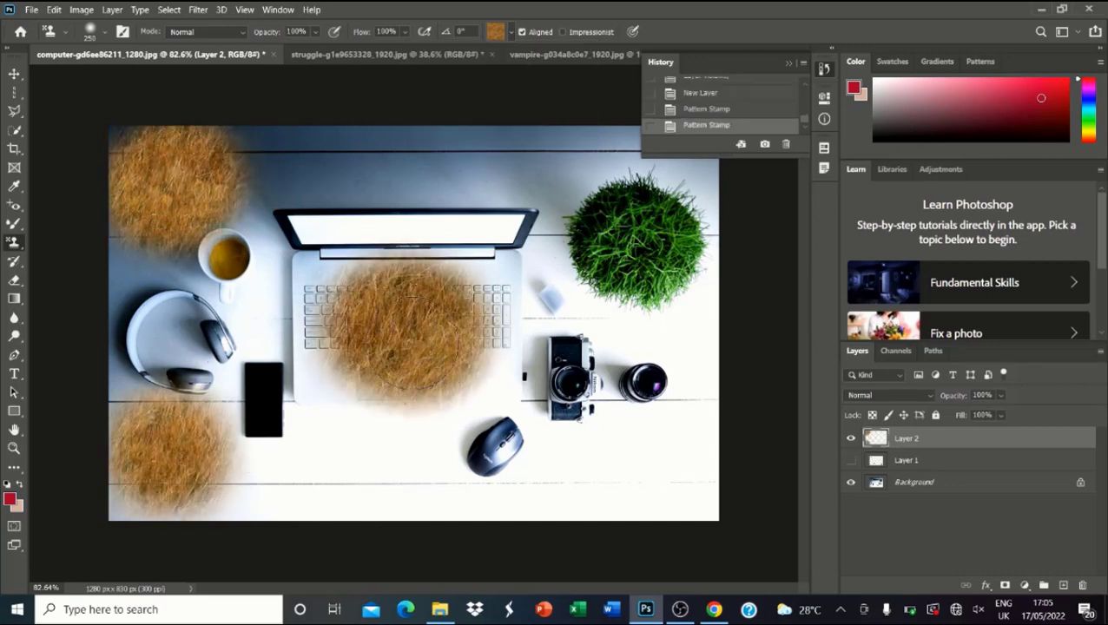
Raise the Pattern Stamp brush hardness to the maximum and paint a hard-edged dry grass stroke over the laptop keyboard patch.
left_click(100, 33)
scroll(95, 217, "down", 4)
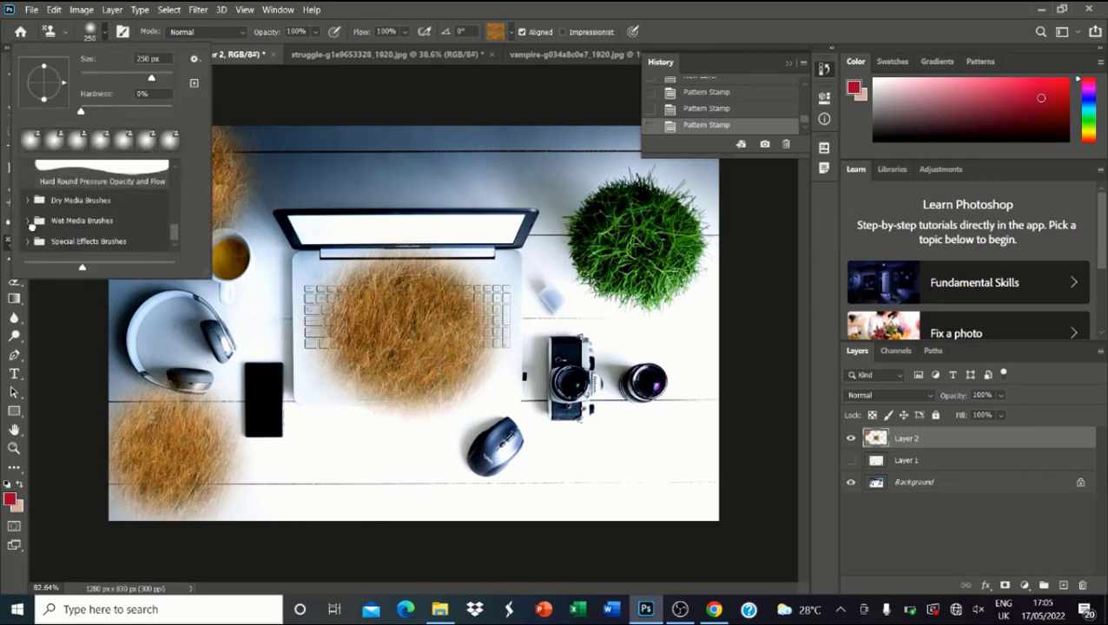
left_click(32, 224)
scroll(89, 159, "up", 6)
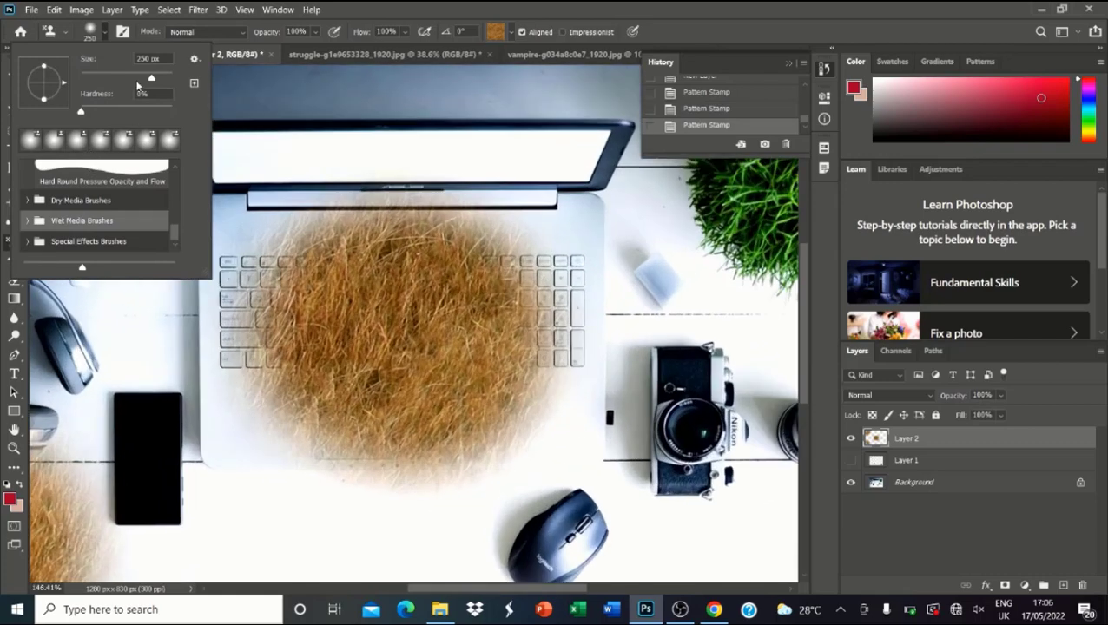
left_click_drag(82, 111, 173, 113)
left_click_drag(496, 333, 455, 330)
scroll(434, 330, "down", 3)
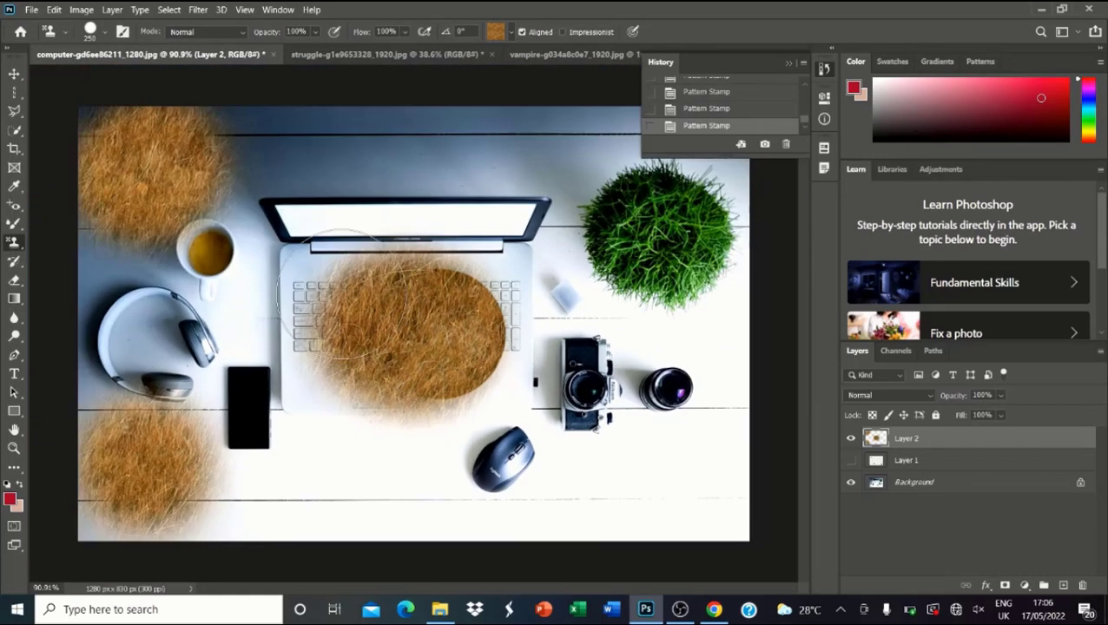
Stamp hard-edged dry grass circles over the green plant and just below the camera lens.
left_click(583, 238)
left_click(605, 276)
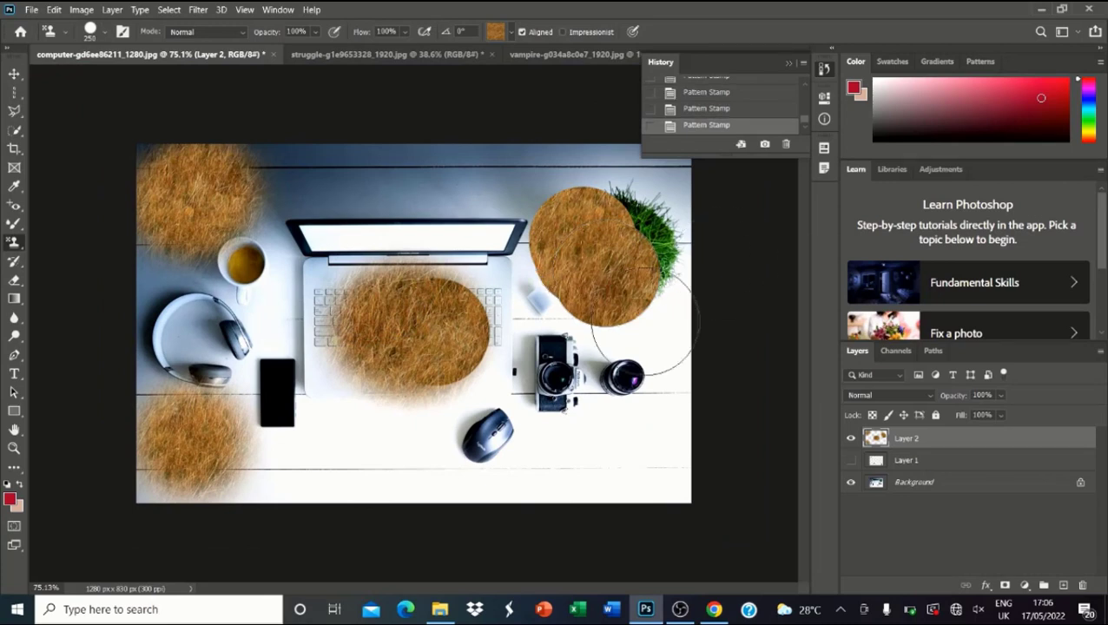
left_click(613, 421)
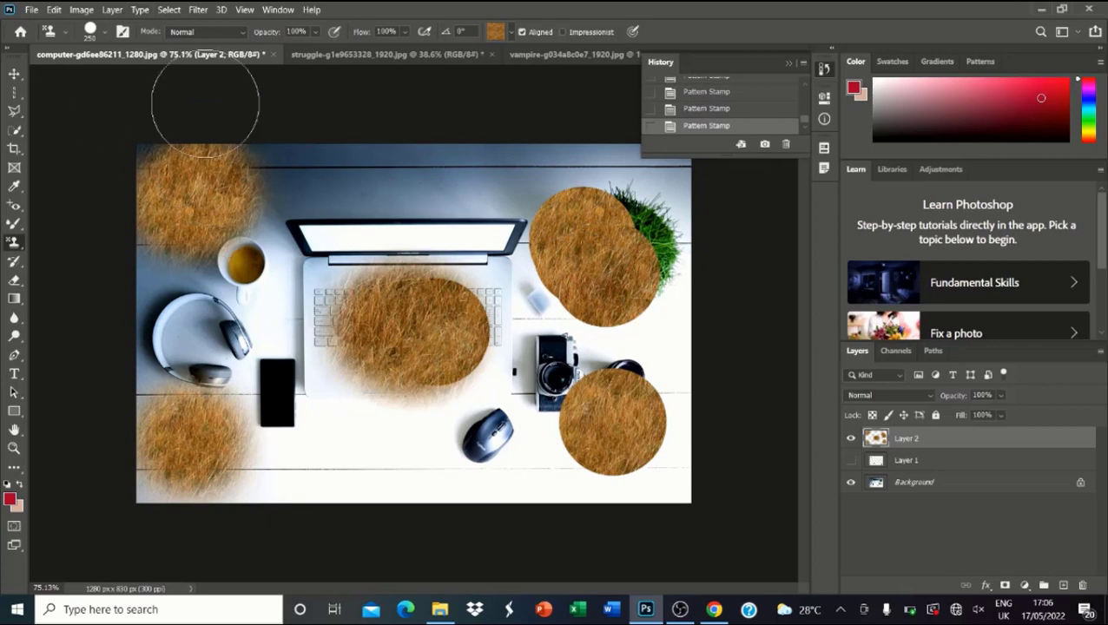
Switch to the struggle-g1e9653328_1920.jpg portrait and revert it to its original history snapshot.
left_click(308, 58)
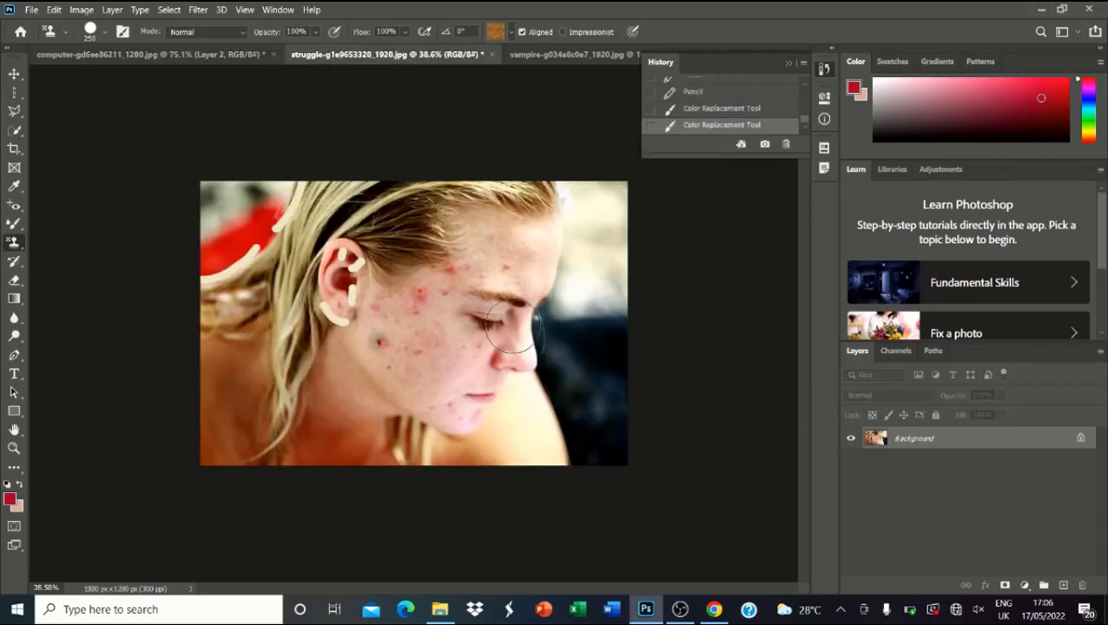
key("ctrl+plus")
scroll(718, 102, "up", 3)
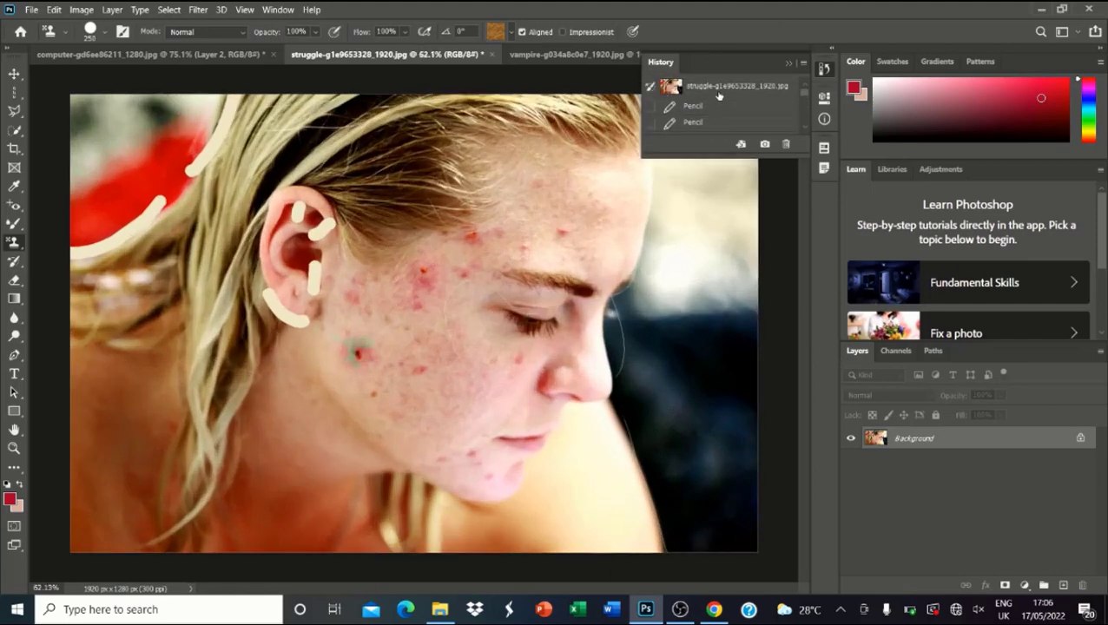
left_click(718, 87)
scroll(309, 370, "down", 3)
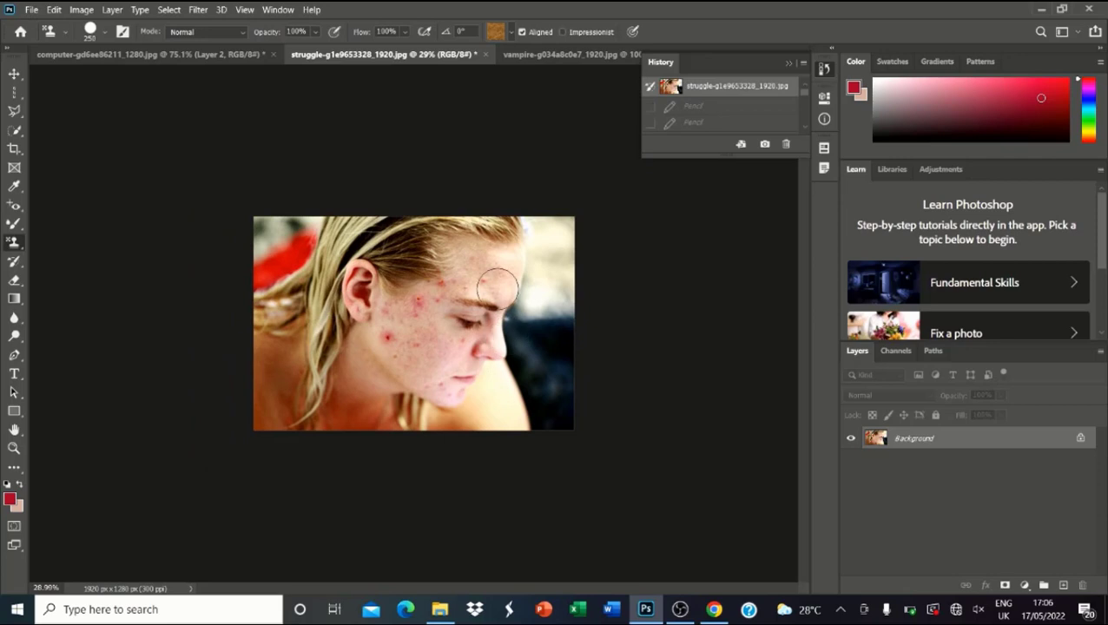
key("bracketright")
key("bracketright")
key("bracketright")
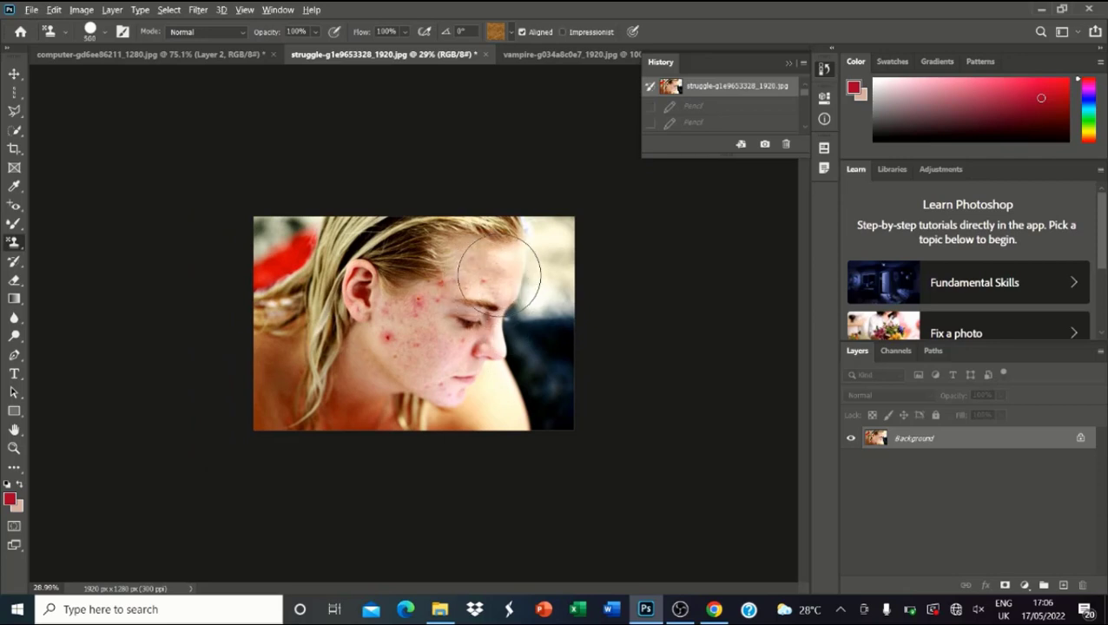
right_click(14, 242)
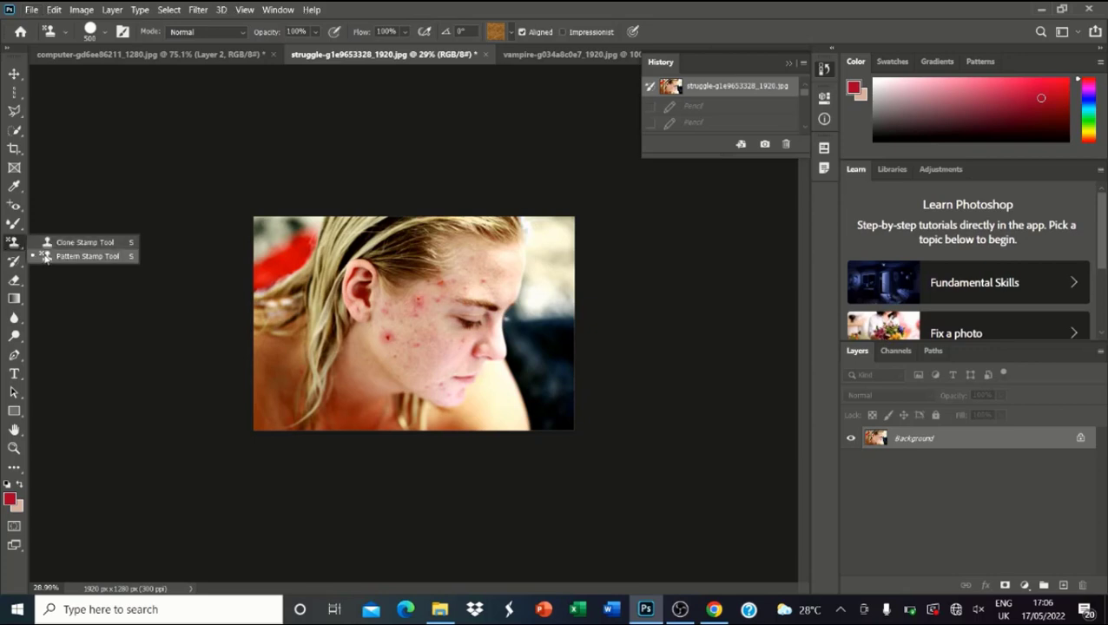
left_click(46, 257)
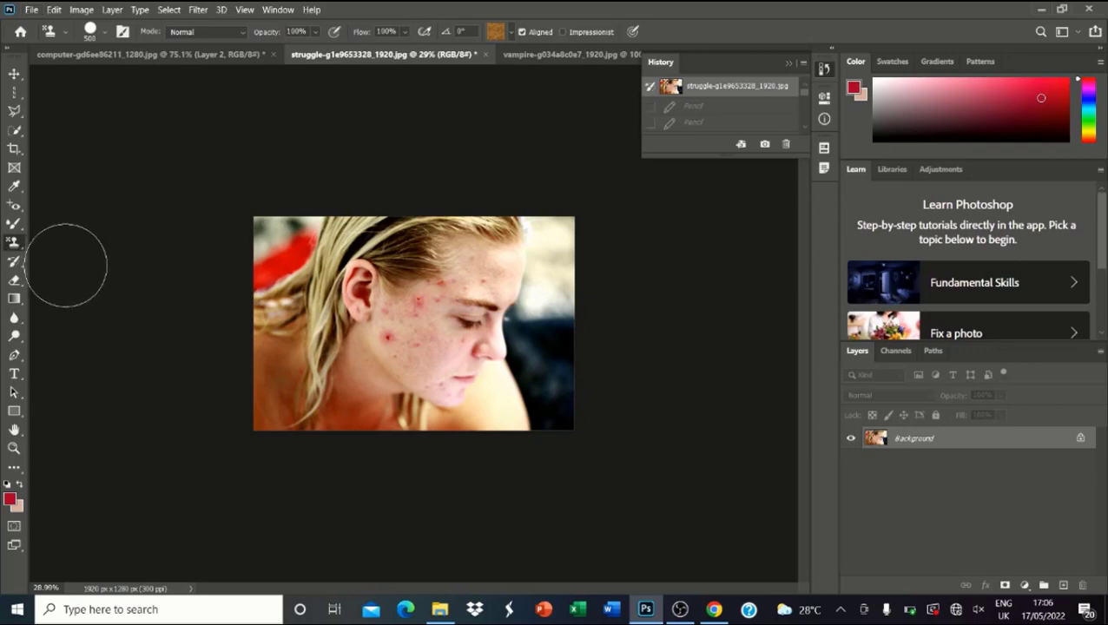
Activate the Clone Stamp tool and enlarge its brush to 600 px.
right_click(11, 244)
left_click(46, 240)
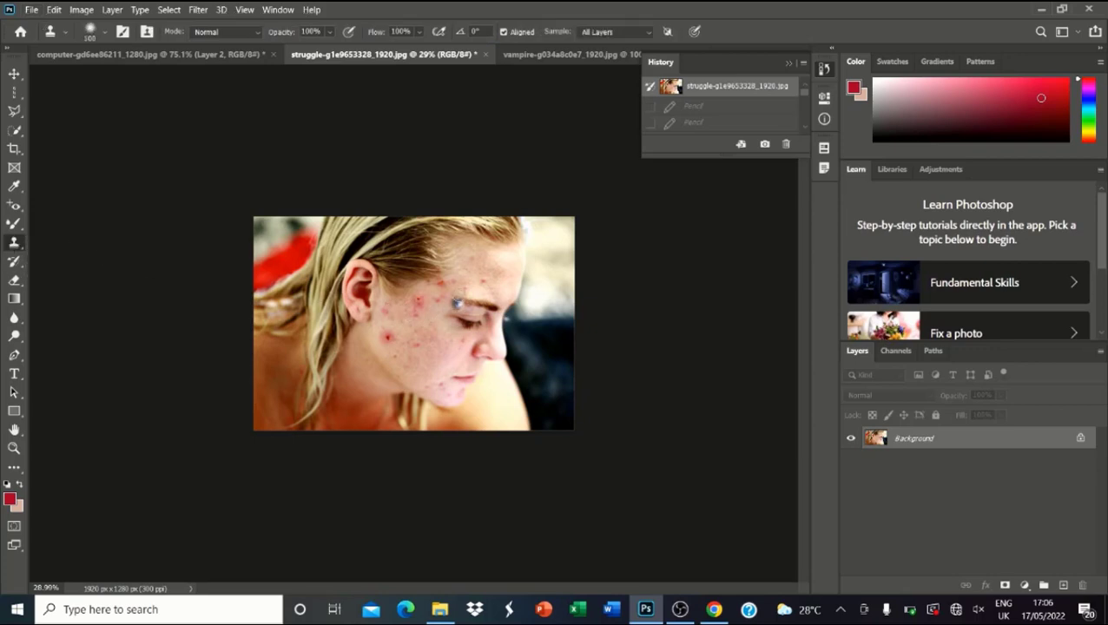
key("bracketright")
key("bracketright")
key("bracketright")
key("bracketright")
key("bracketright")
key("bracketright")
key("bracketright")
key("bracketright")
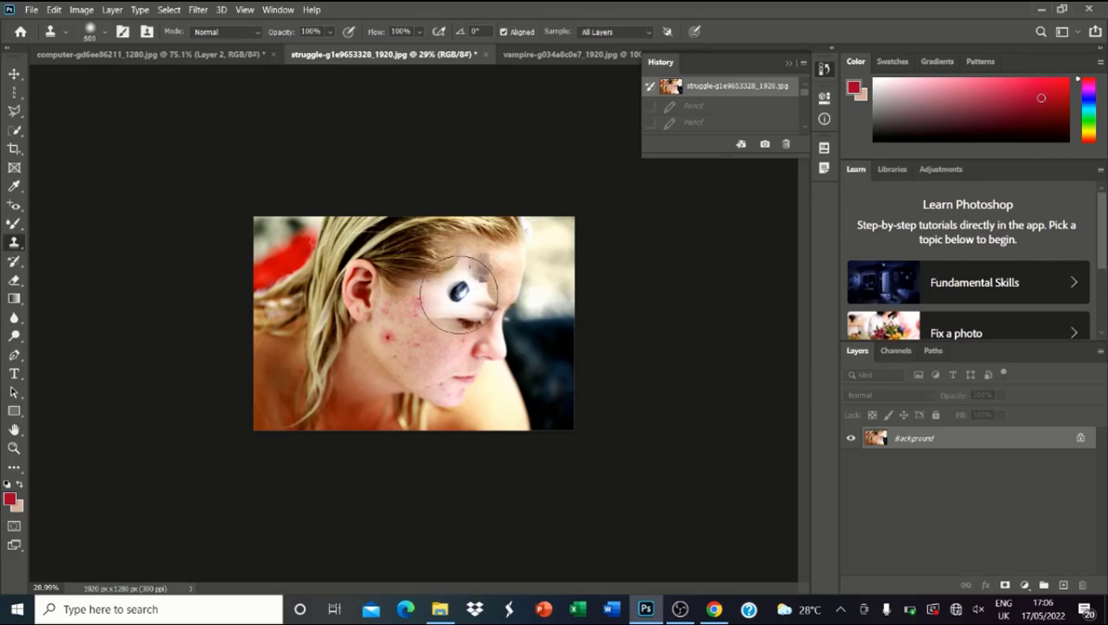
Sample the woman's forehead, undo the first cloning attempt, and paint a copy of her face into the photo's upper-left area.
left_click(514, 282, "alt")
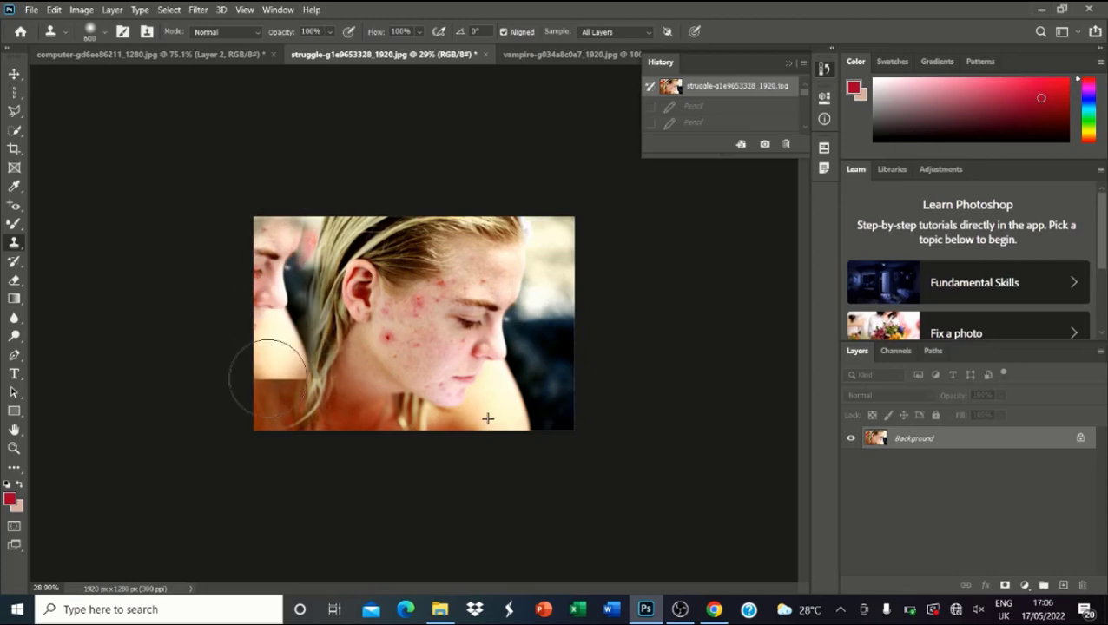
left_click(274, 315)
key("ctrl+z")
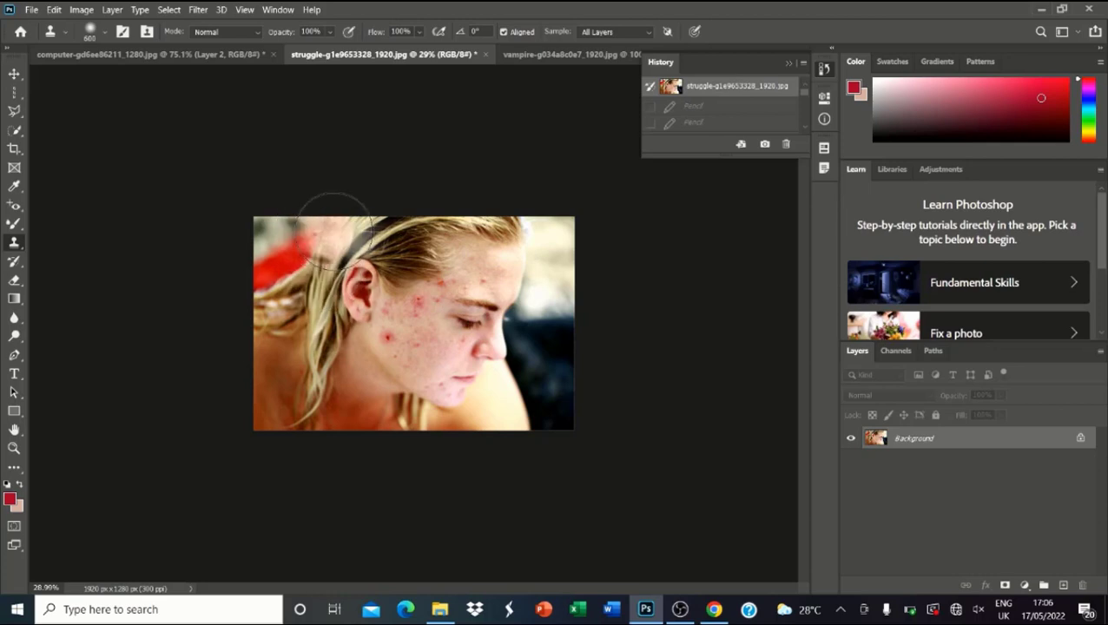
mouse_move(339, 209)
left_mouse_down()
mouse_move(335, 321)
mouse_move(316, 393)
mouse_move(279, 216)
mouse_move(261, 342)
mouse_move(263, 257)
mouse_move(258, 299)
mouse_move(263, 329)
mouse_move(275, 254)
mouse_move(317, 256)
left_mouse_up()
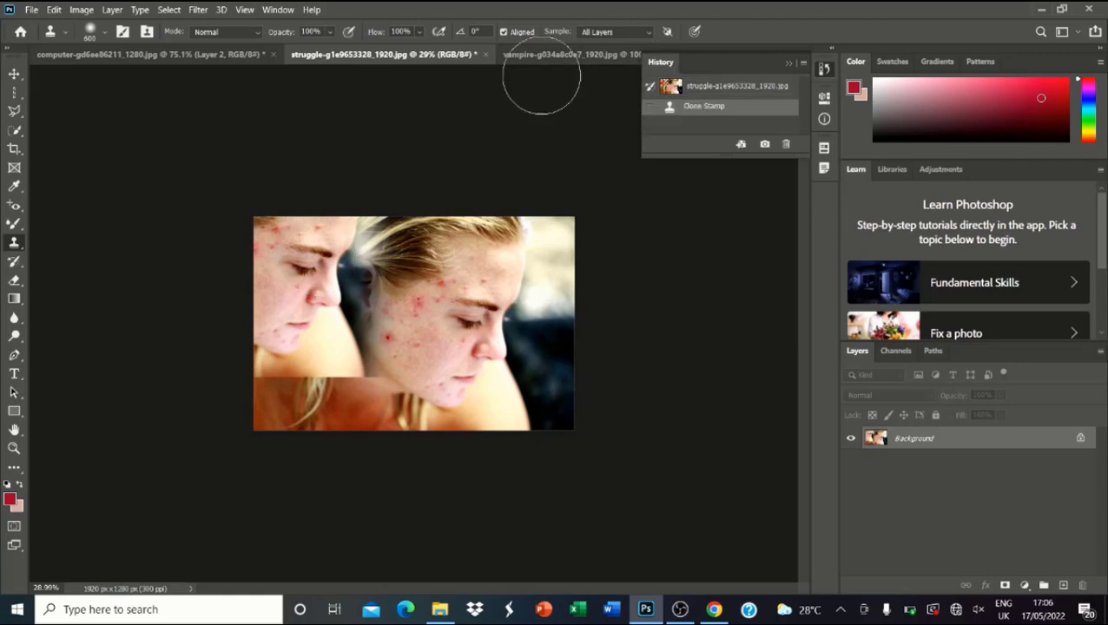